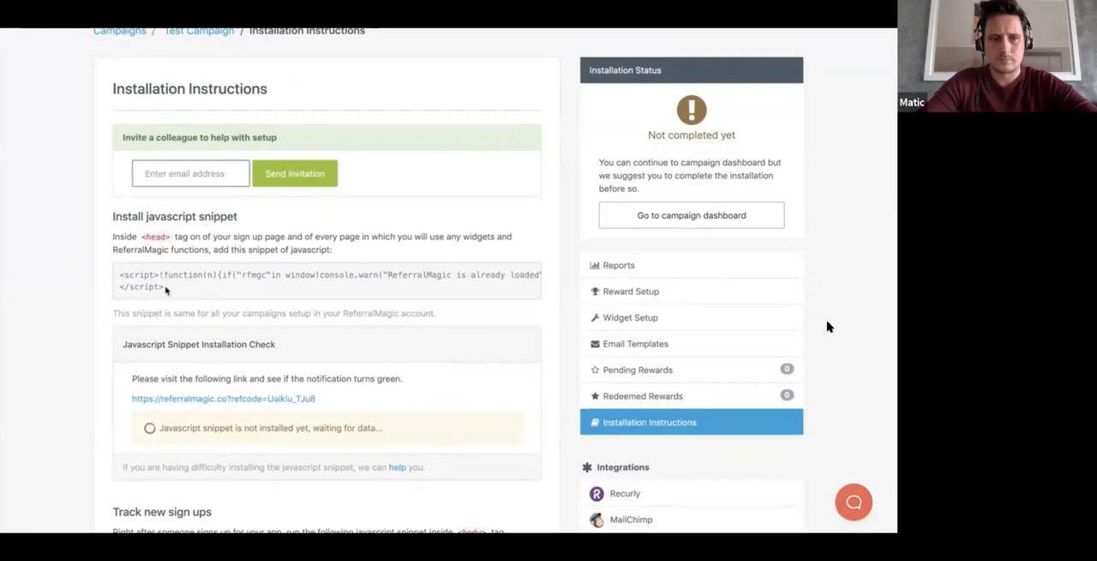
Step: Examine the JavaScript snippet for the head tag and the Javascript Snippet Installation Check in the Test Campaign's installation instructions
left_click(166, 290)
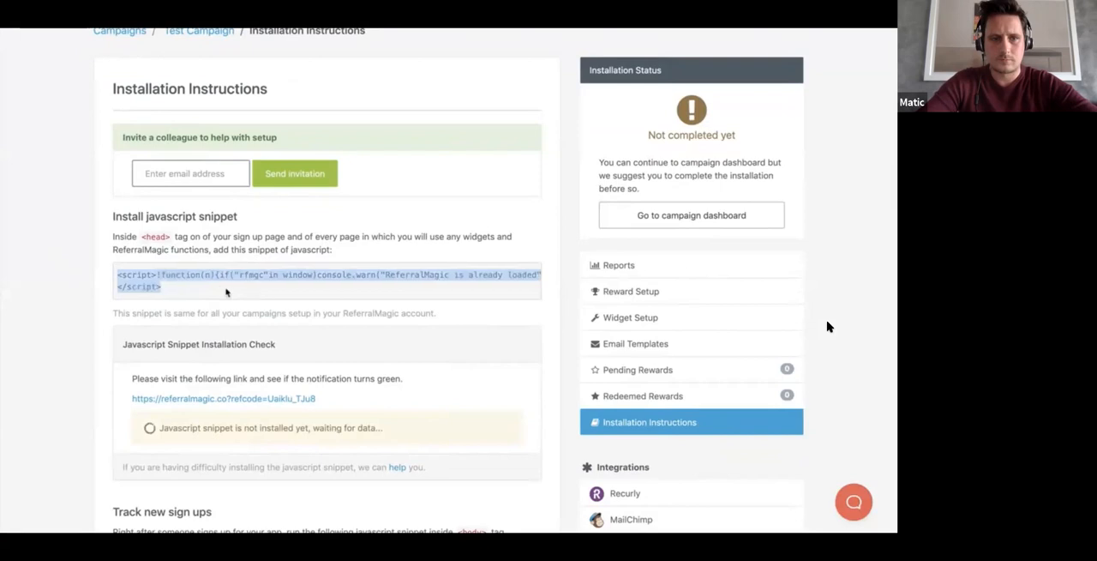
scroll(226, 293, "right", 5)
scroll(227, 294, "left", 5)
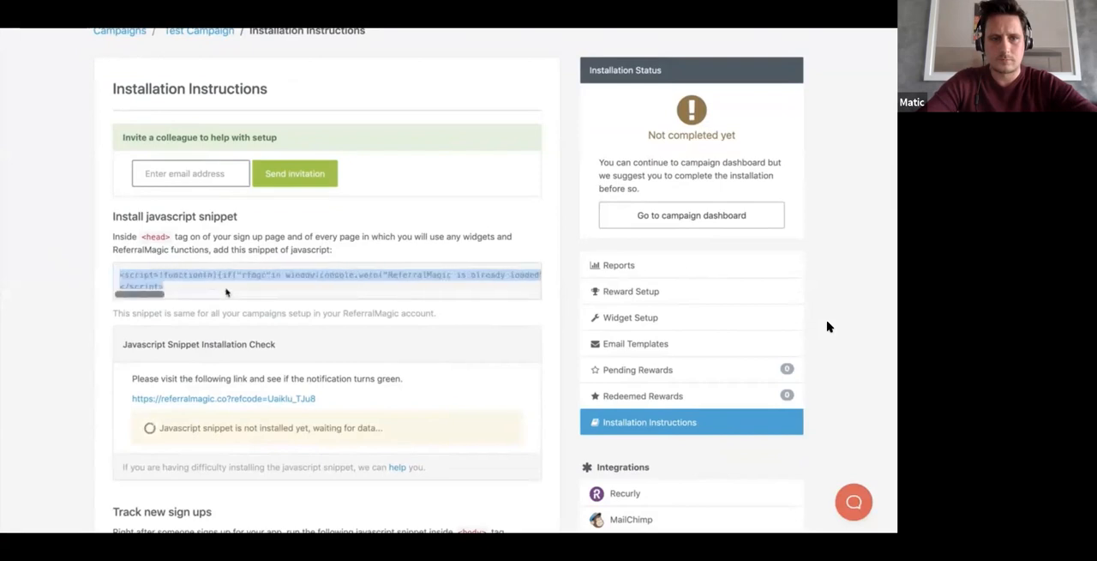
left_click_drag(142, 237, 169, 236)
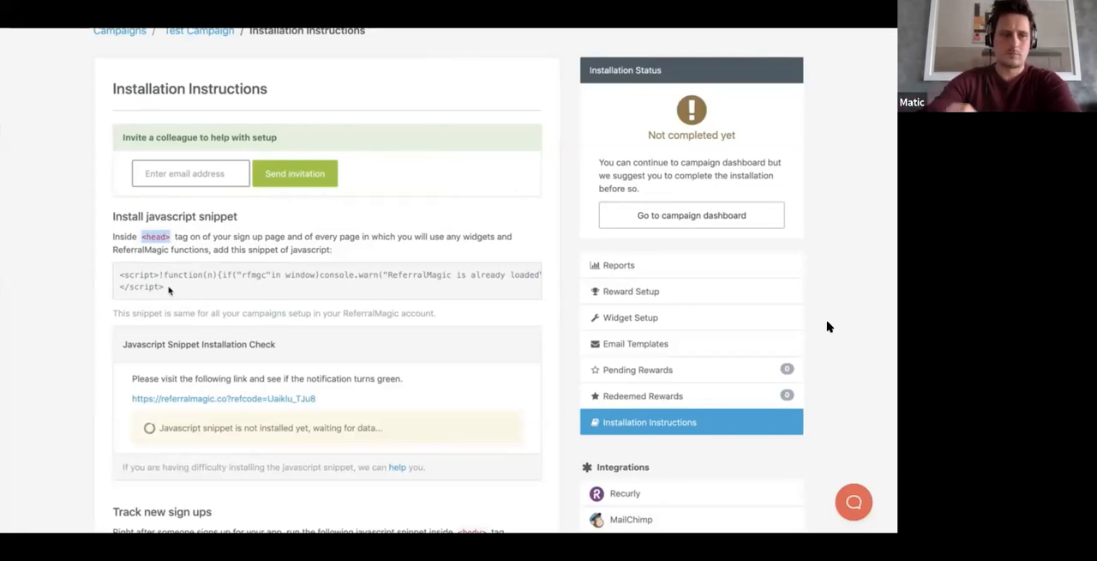
scroll(88, 265, "down", 3)
scroll(86, 268, "down", 1)
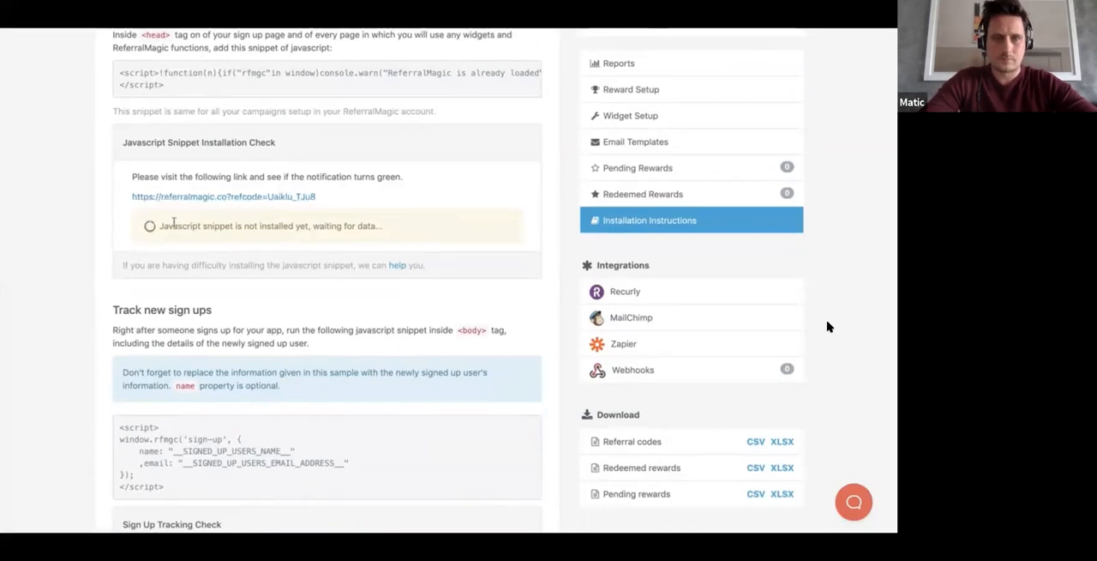
left_click_drag(388, 228, 149, 225)
left_click(216, 240)
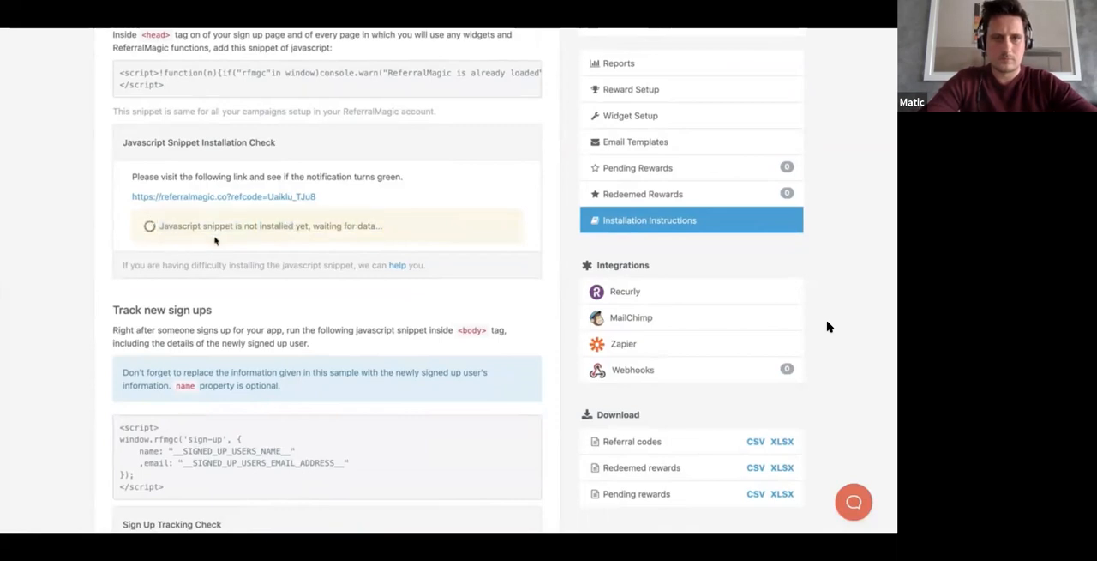
Step: Examine the sign-up tracking, profile update and conversion tracking snippets in the Test Campaign's installation instructions
scroll(175, 171, "down", 5)
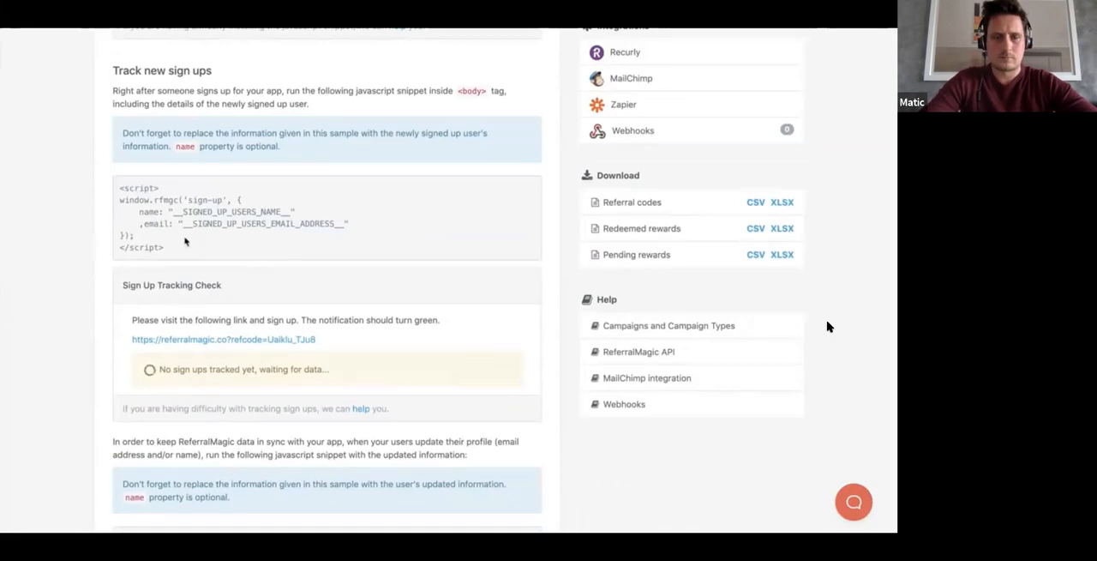
left_click(223, 255)
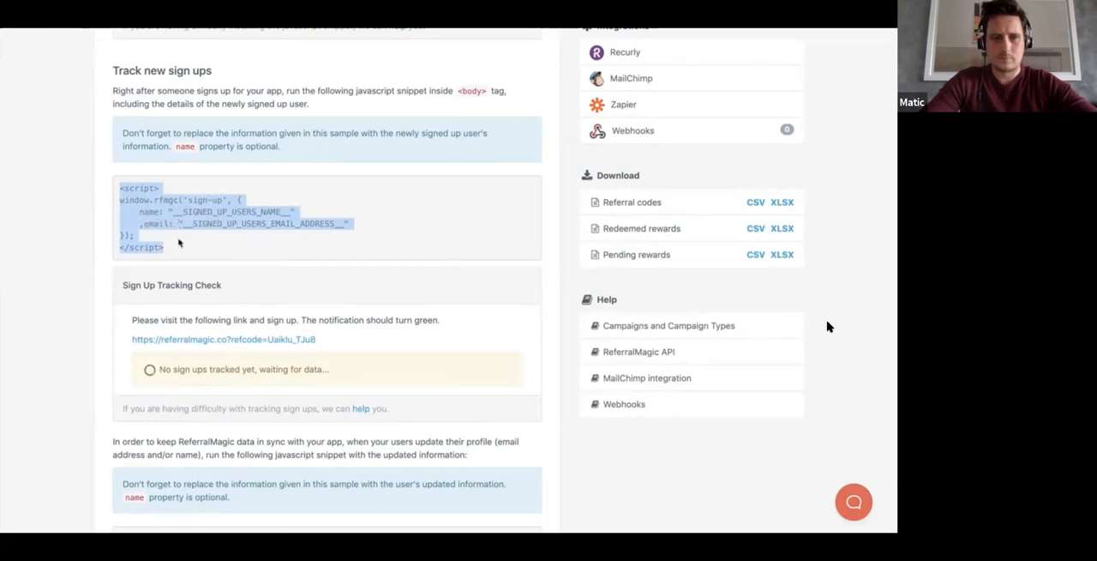
left_click(95, 231)
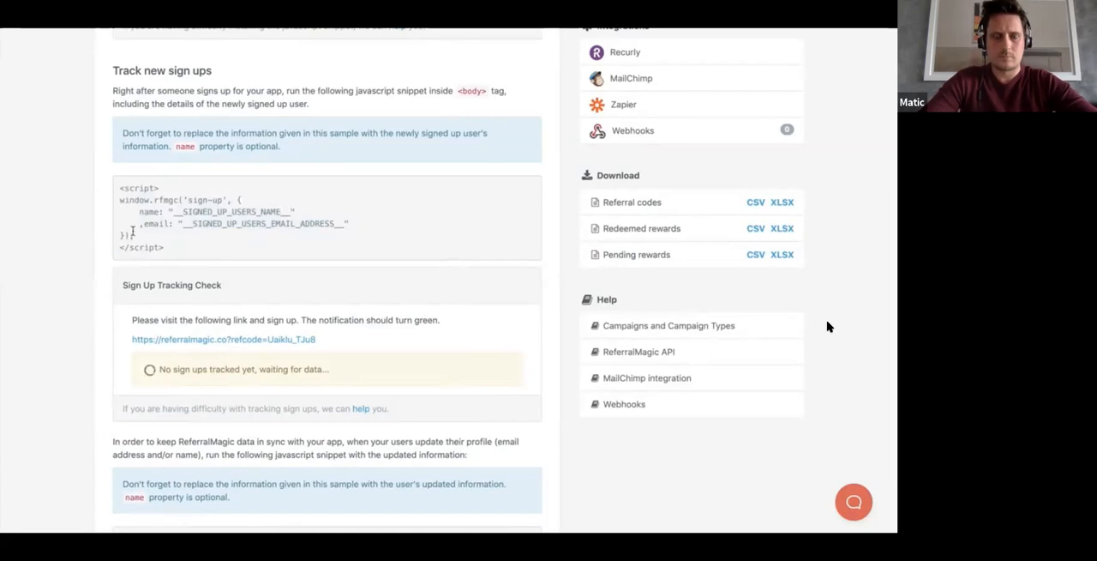
scroll(828, 326, "down", 2)
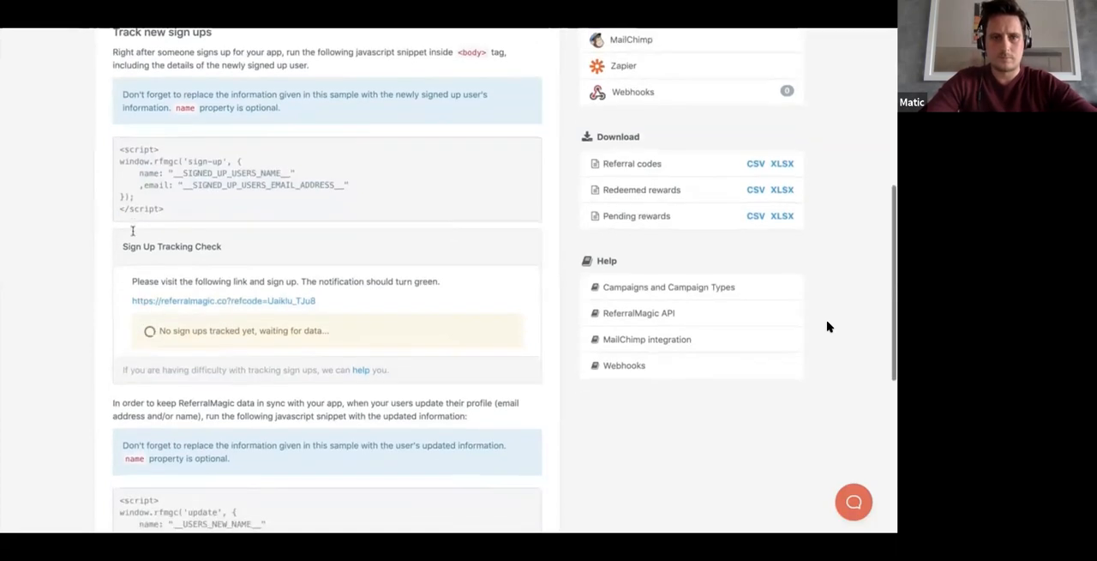
scroll(828, 326, "down", 3)
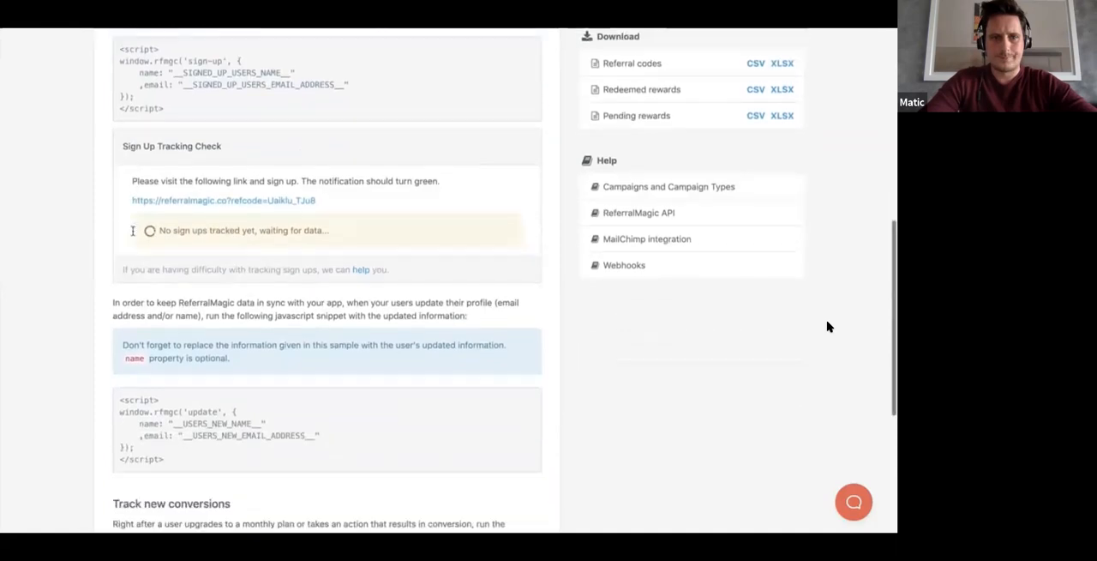
scroll(828, 326, "down", 5)
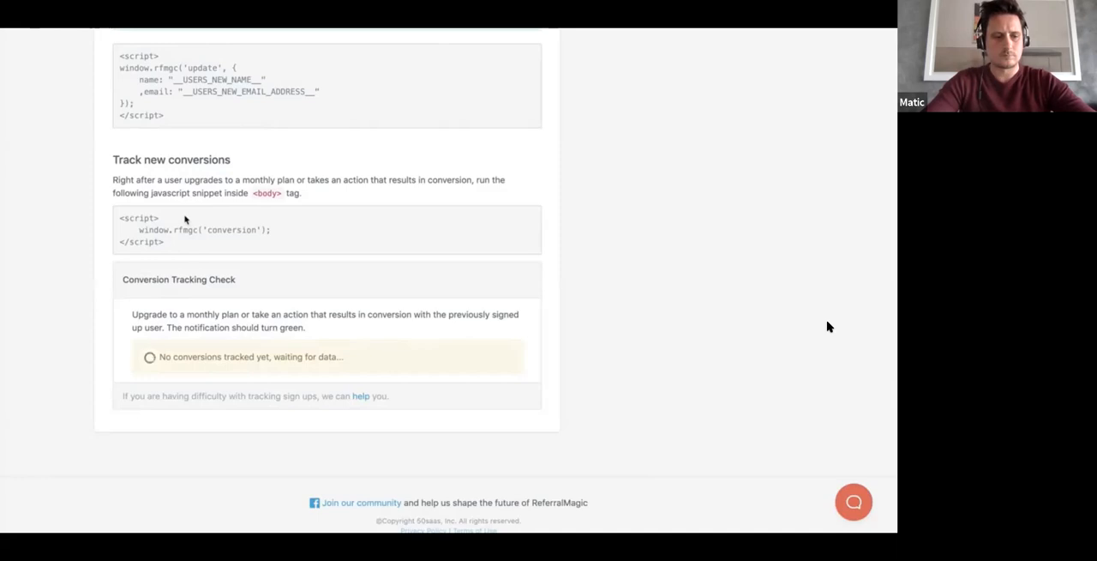
left_click_drag(276, 230, 138, 229)
triple_click(137, 229)
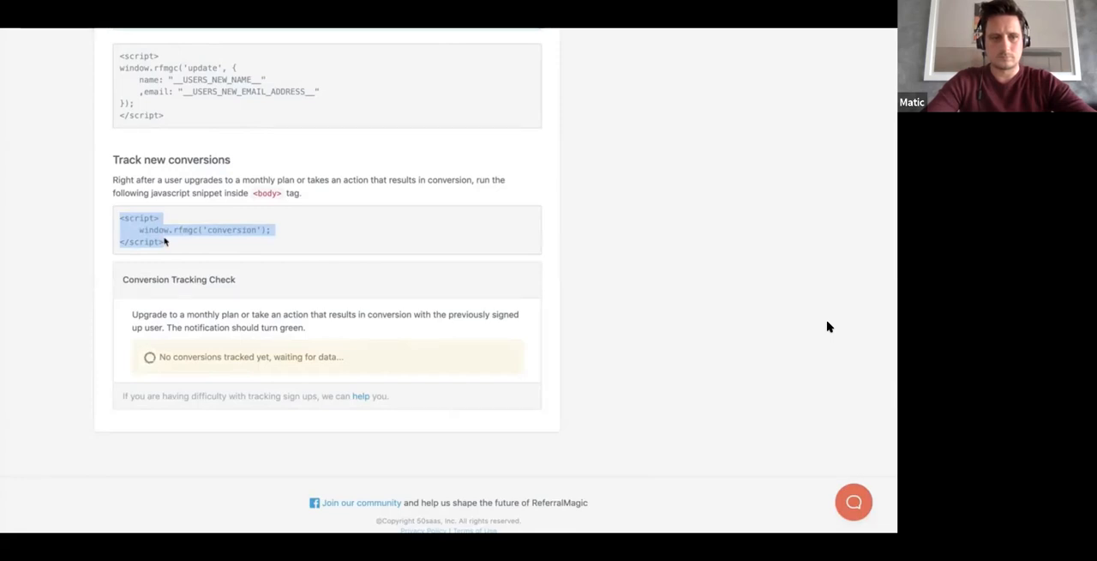
scroll(357, 236, "up", 5)
scroll(358, 235, "up", 10)
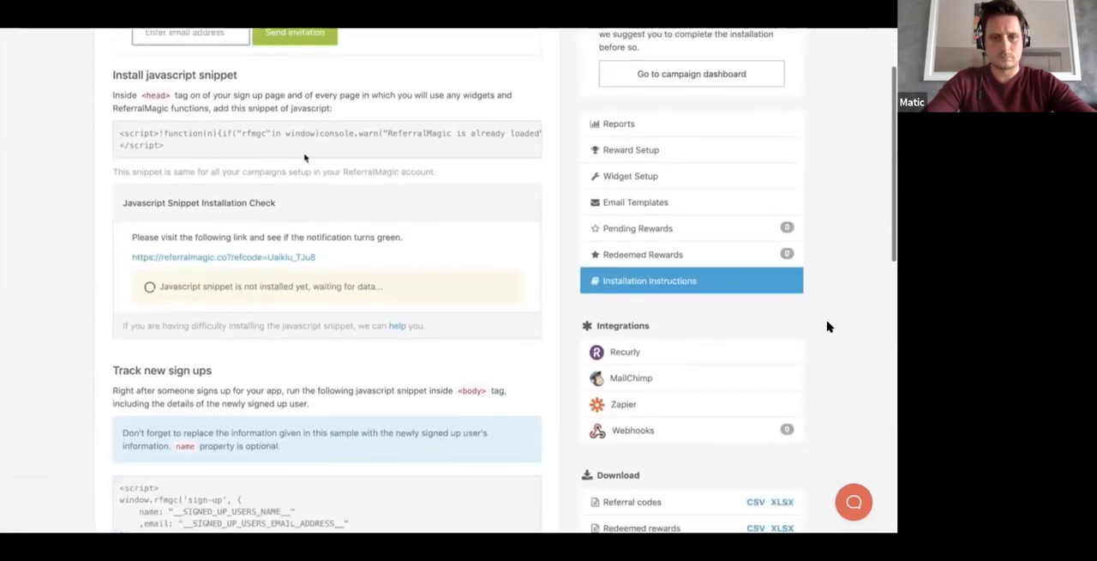
scroll(300, 270, "down", 15)
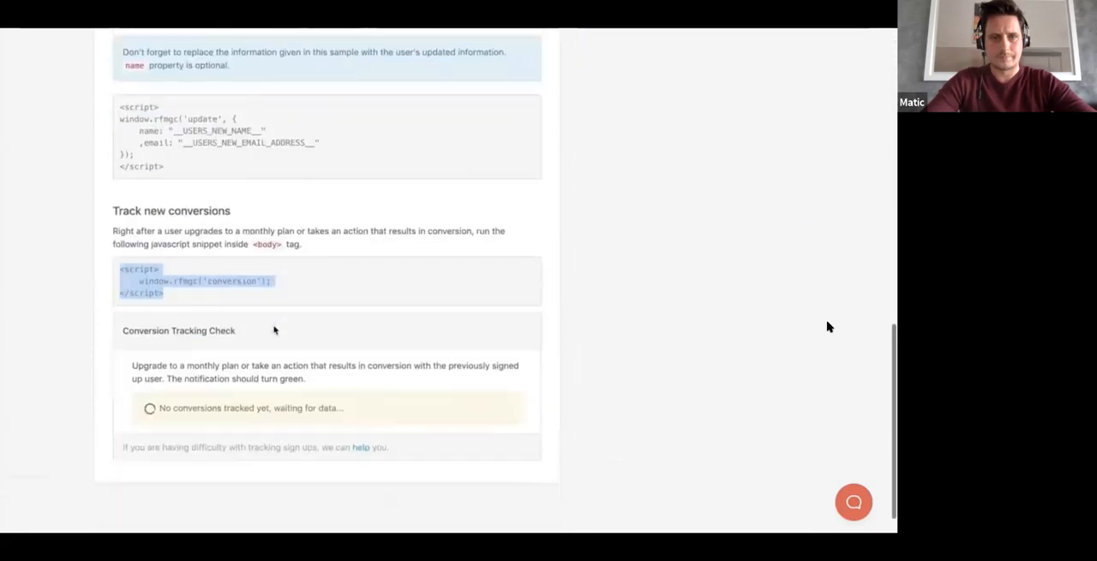
scroll(274, 330, "down", 1)
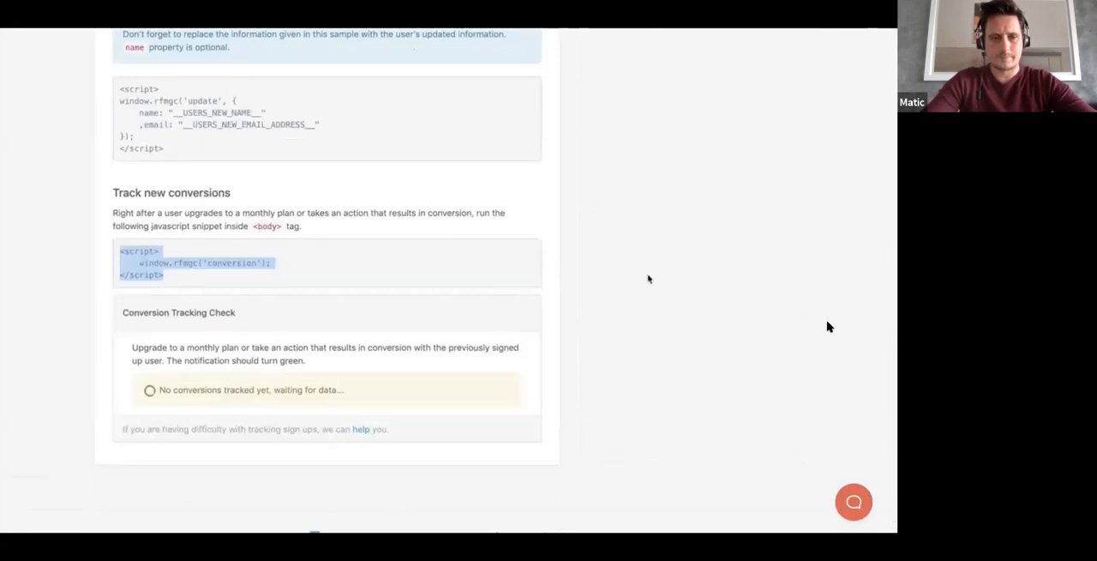
scroll(829, 327, "up", 3)
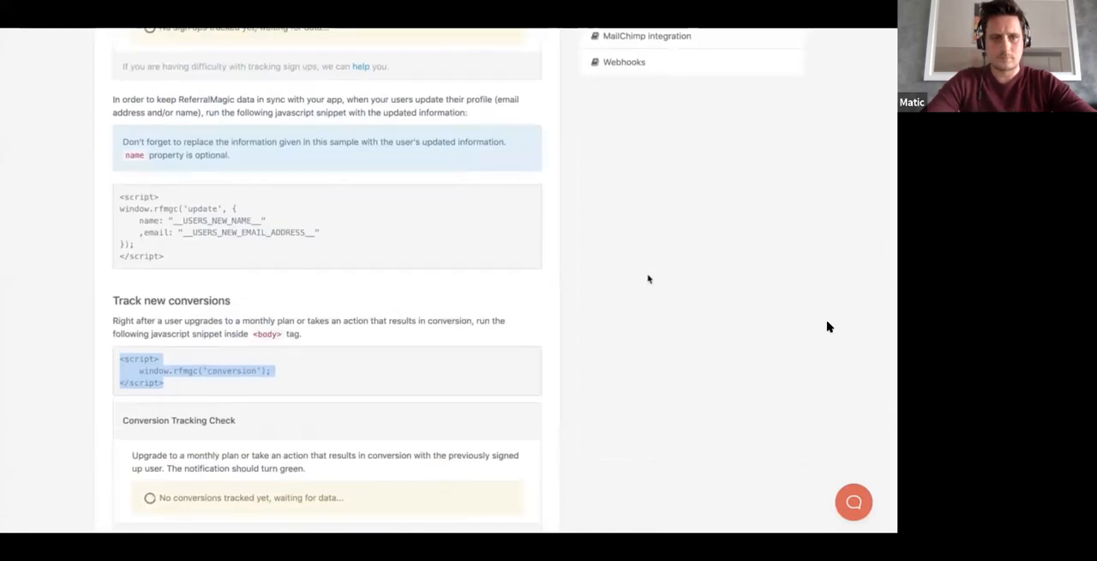
scroll(828, 327, "up", 9)
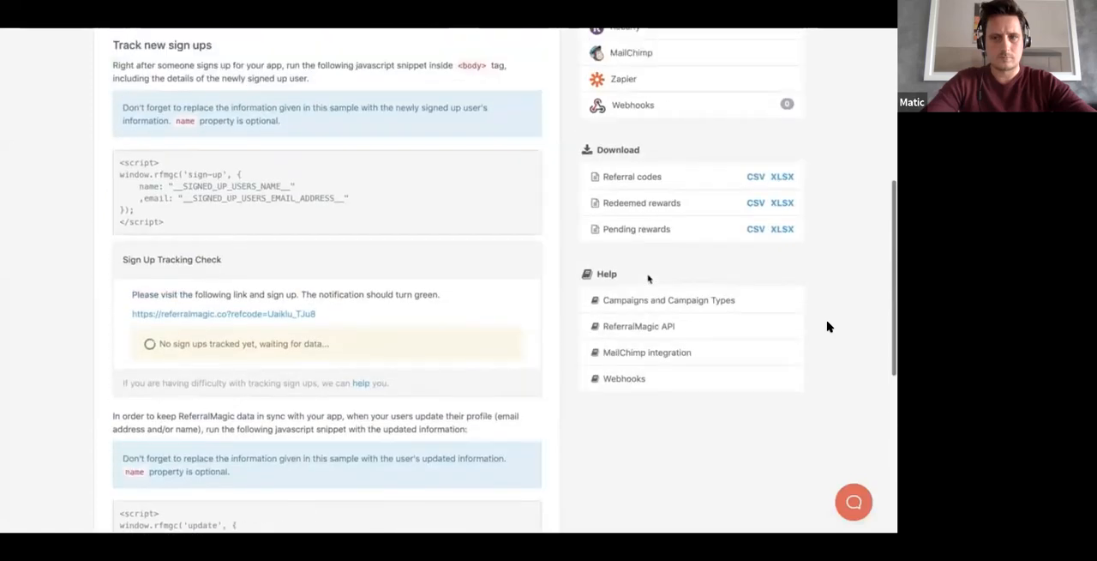
scroll(828, 327, "up", 8)
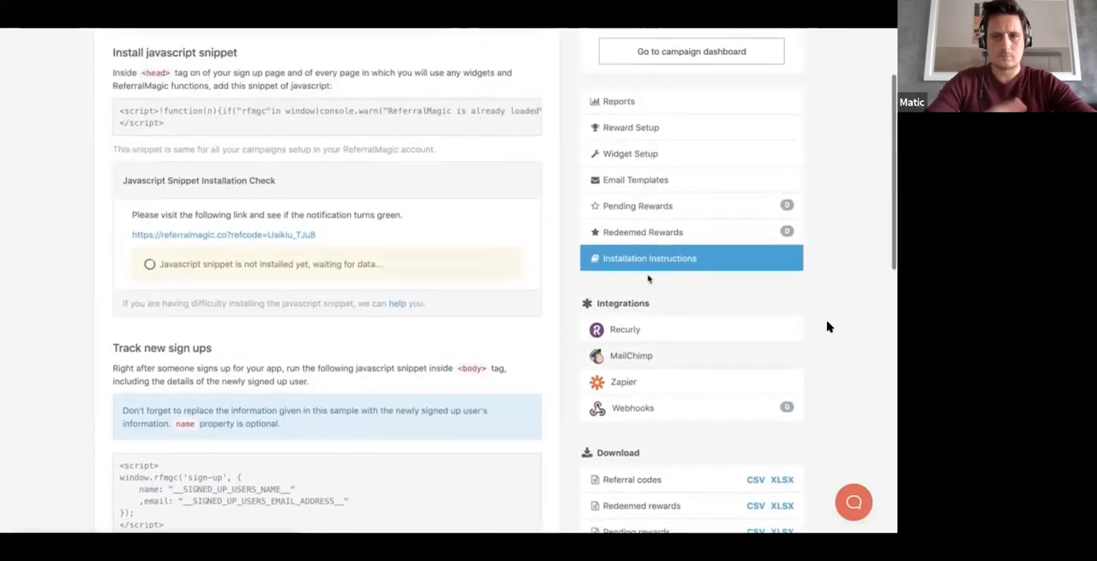
scroll(828, 327, "up", 1)
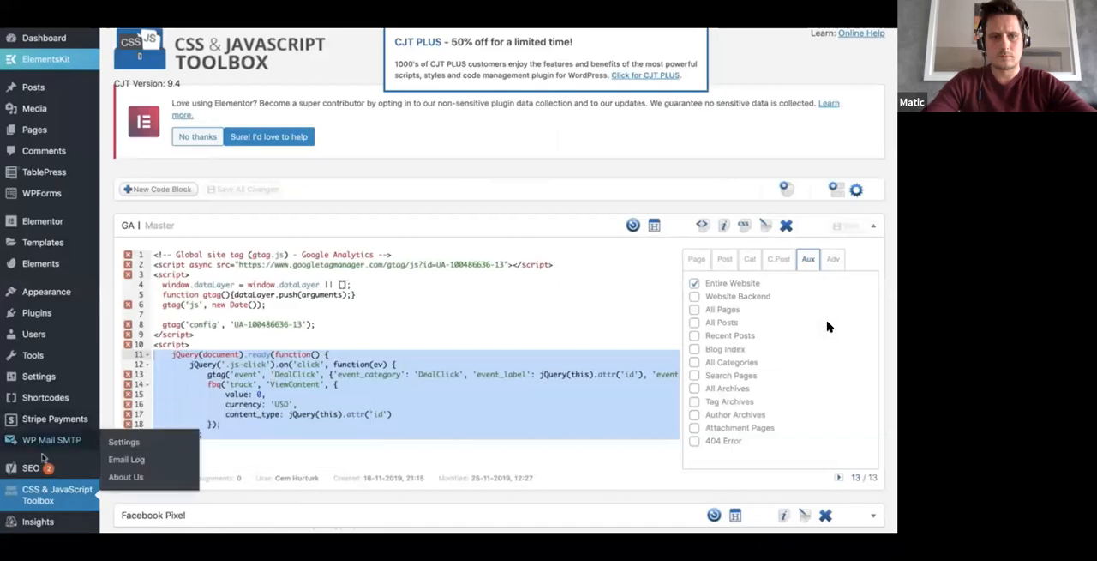
Step: Switch to the CSS & JavaScript Toolbox in WordPress and collapse the GA code block
scroll(52, 454, "down", 3)
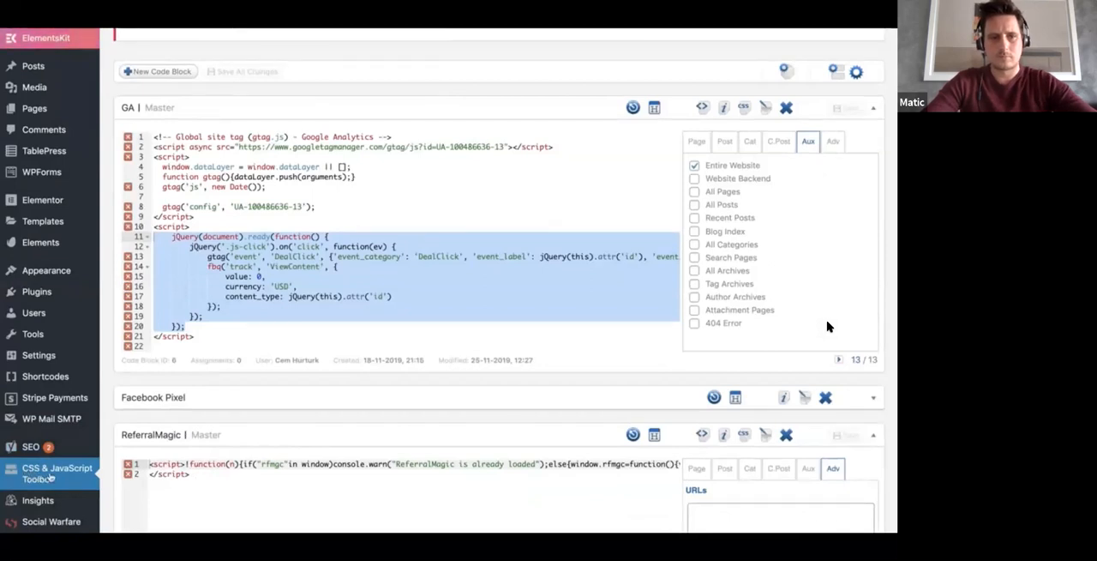
scroll(827, 326, "up", 1)
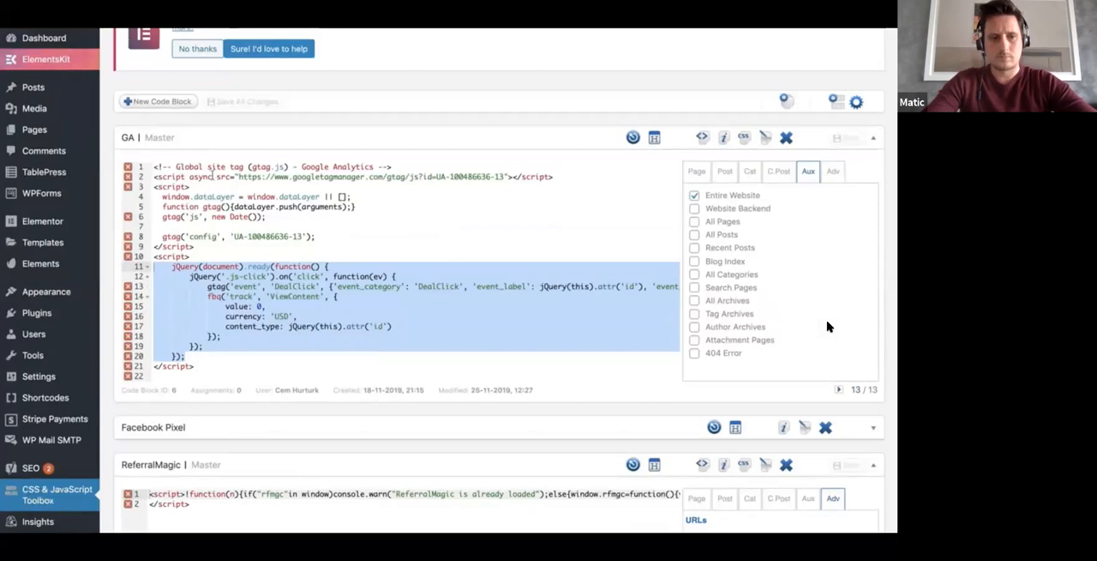
left_click(214, 140)
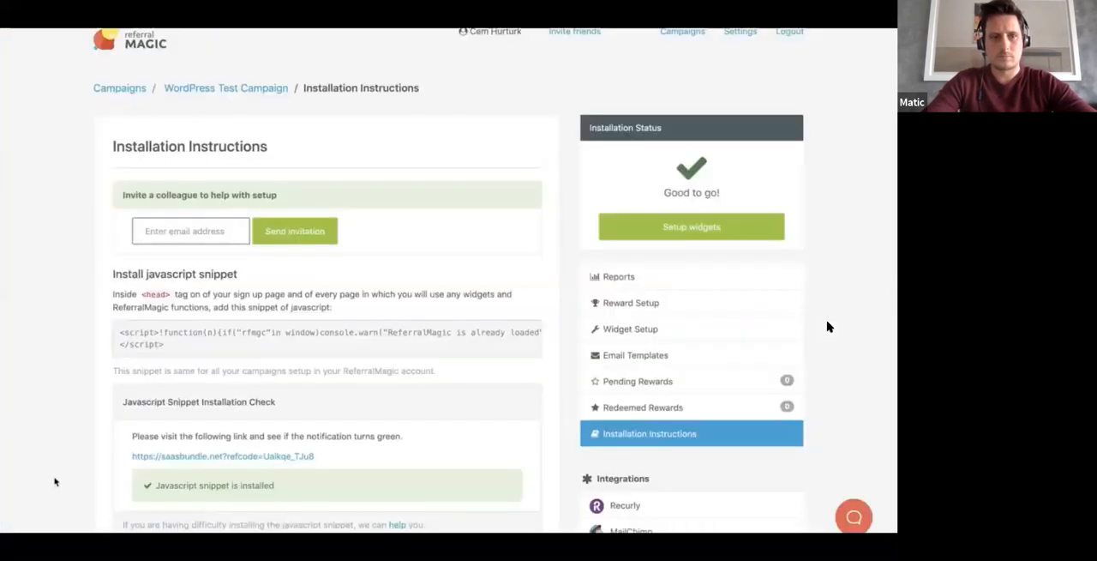
Step: Copy the head JavaScript snippet from the WordPress Test Campaign's installation instructions and return to the WordPress code block list
left_click_drag(139, 339, 118, 332)
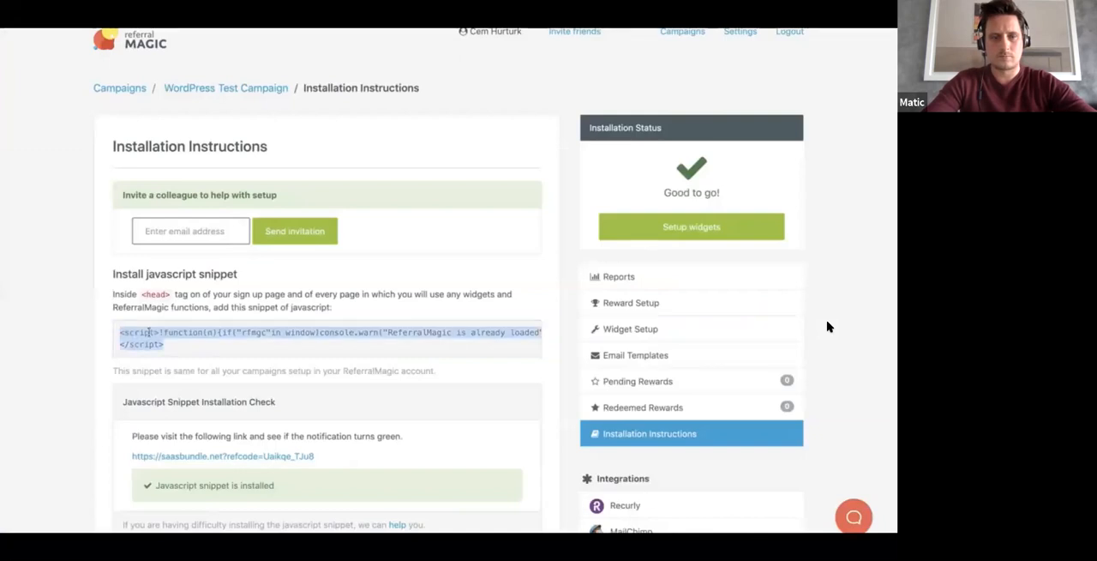
right_click(148, 332)
left_click(171, 359)
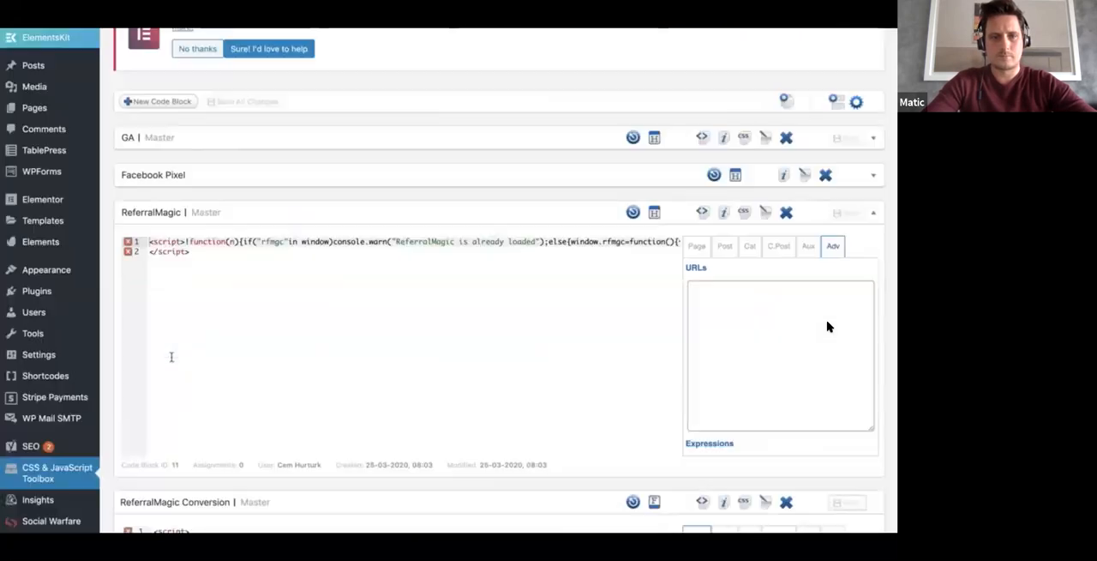
left_click(27, 473)
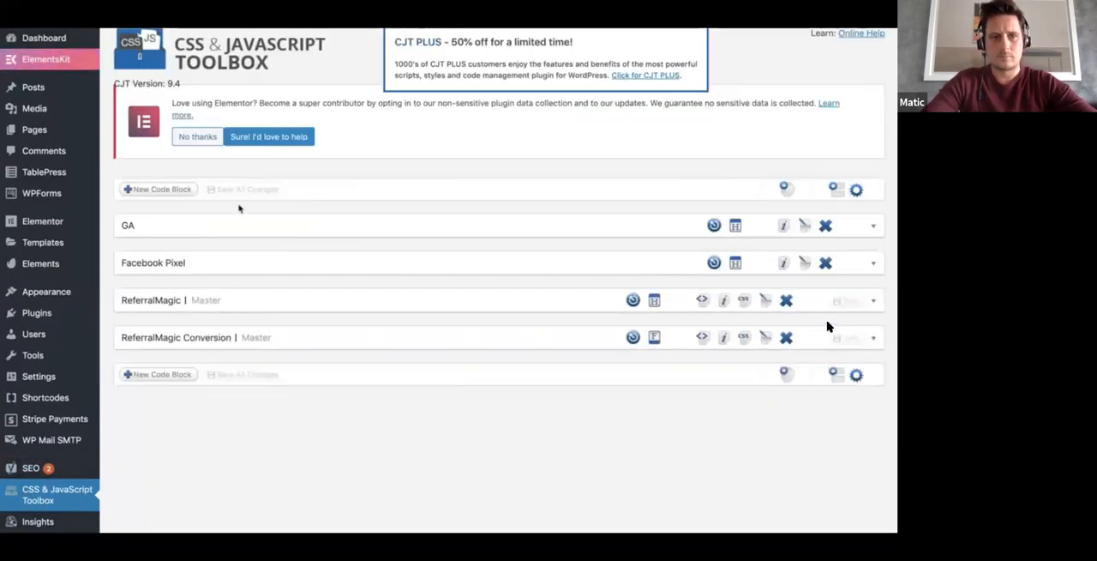
left_click(168, 190)
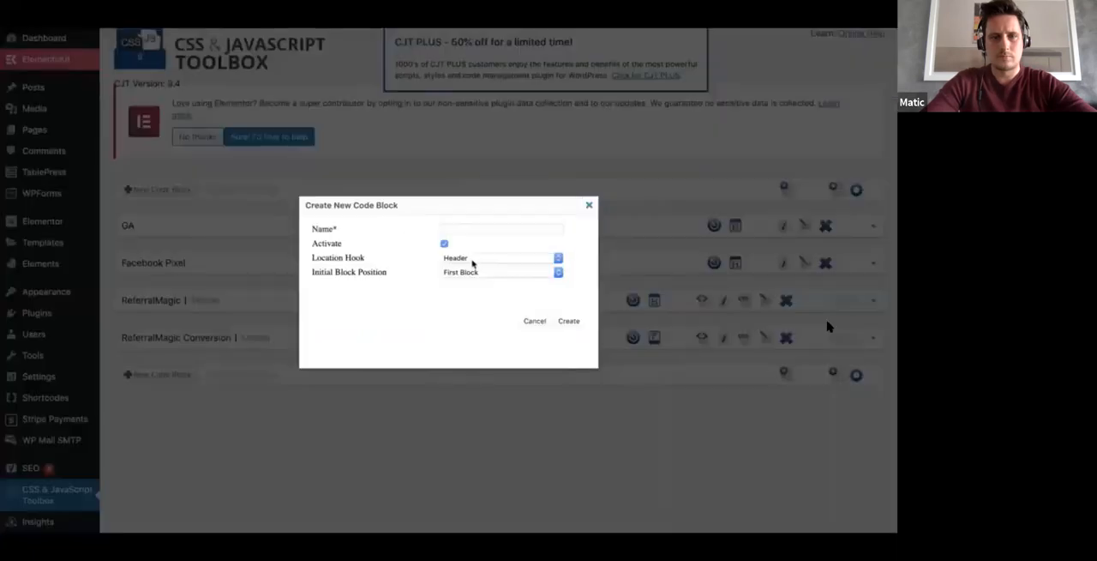
left_click(473, 261)
left_click(386, 265)
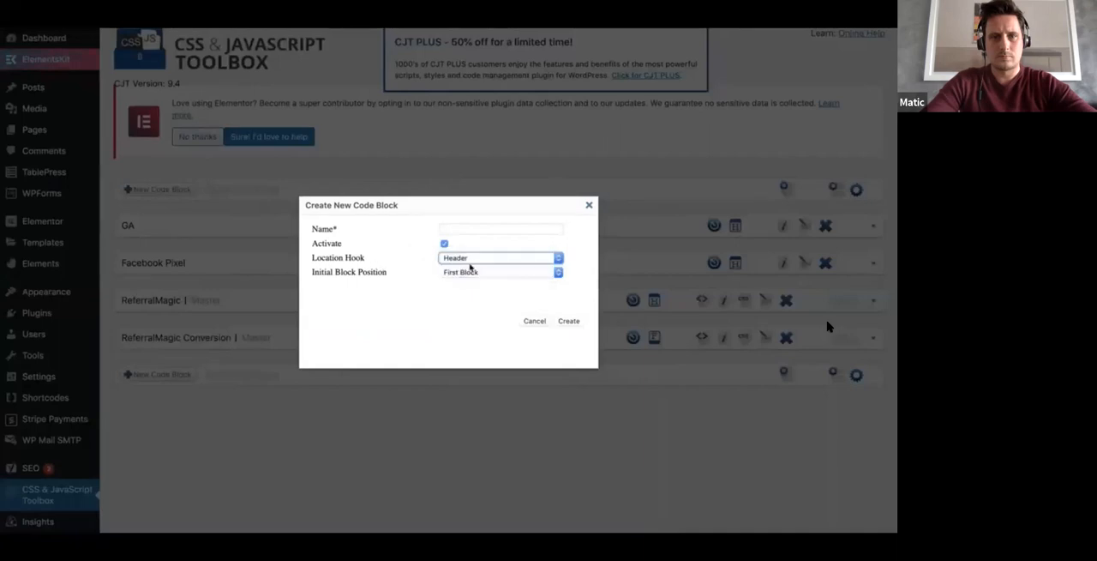
left_click(470, 272)
left_click(463, 281)
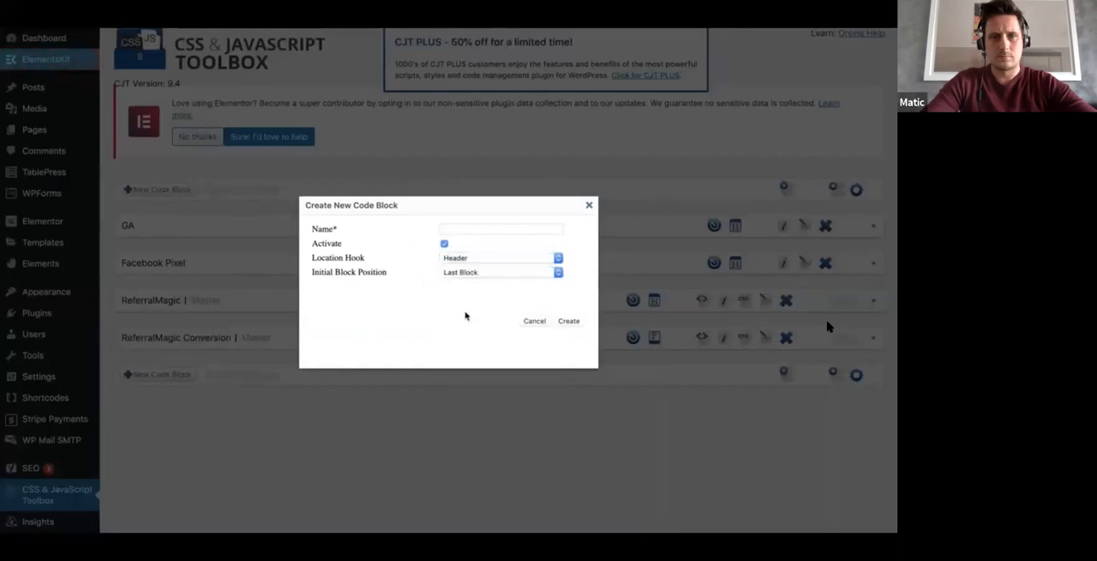
left_click(533, 322)
Step: Expand the ReferralMagic code block and examine its script and its Entire Website assignment
left_click(161, 300)
left_click(318, 362)
key("ctrl+a")
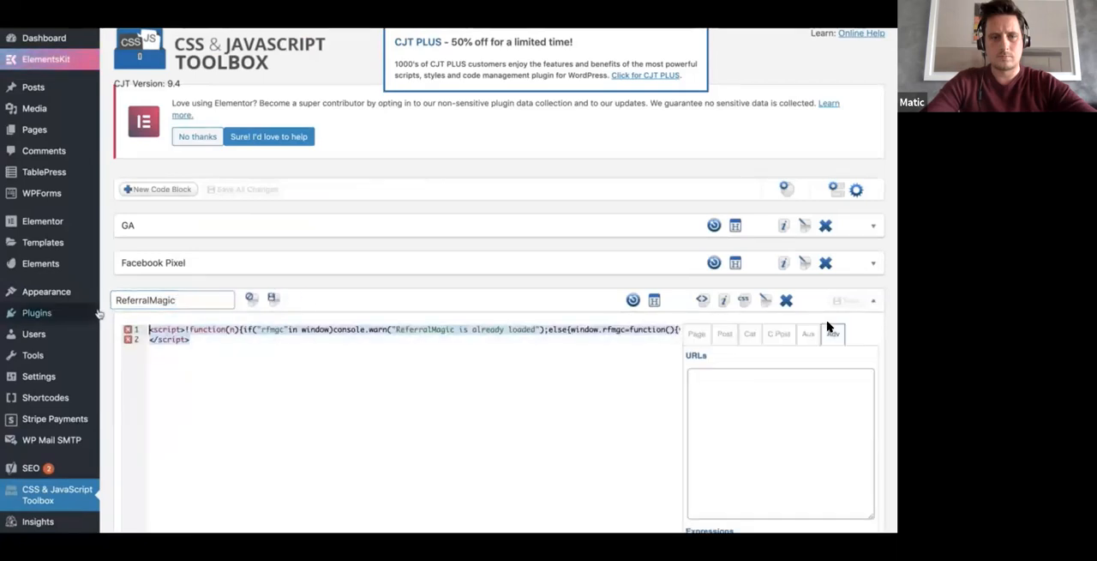
scroll(311, 399, "down", 1)
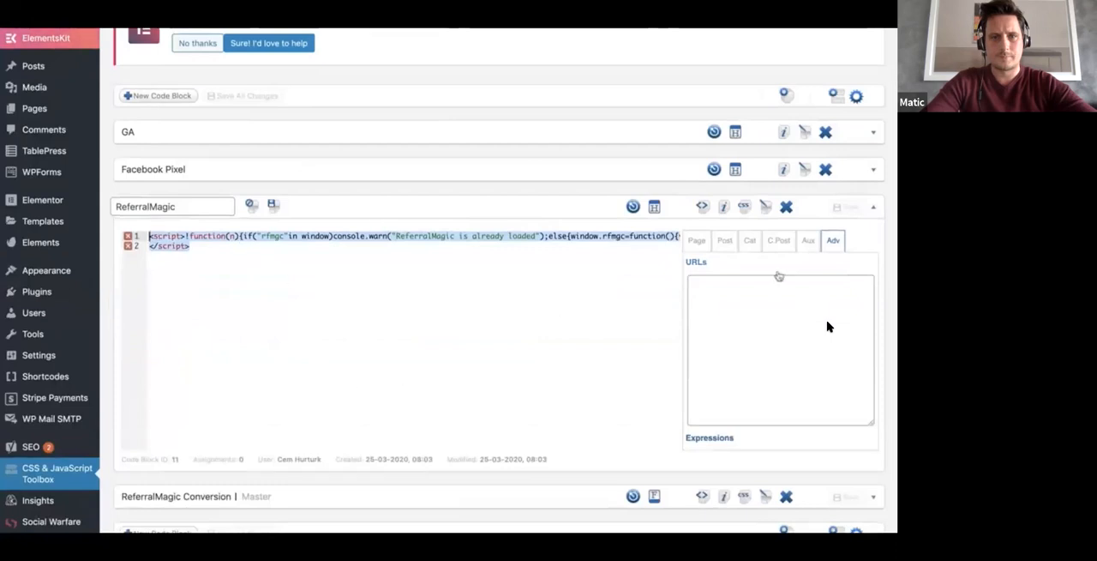
left_click(810, 244)
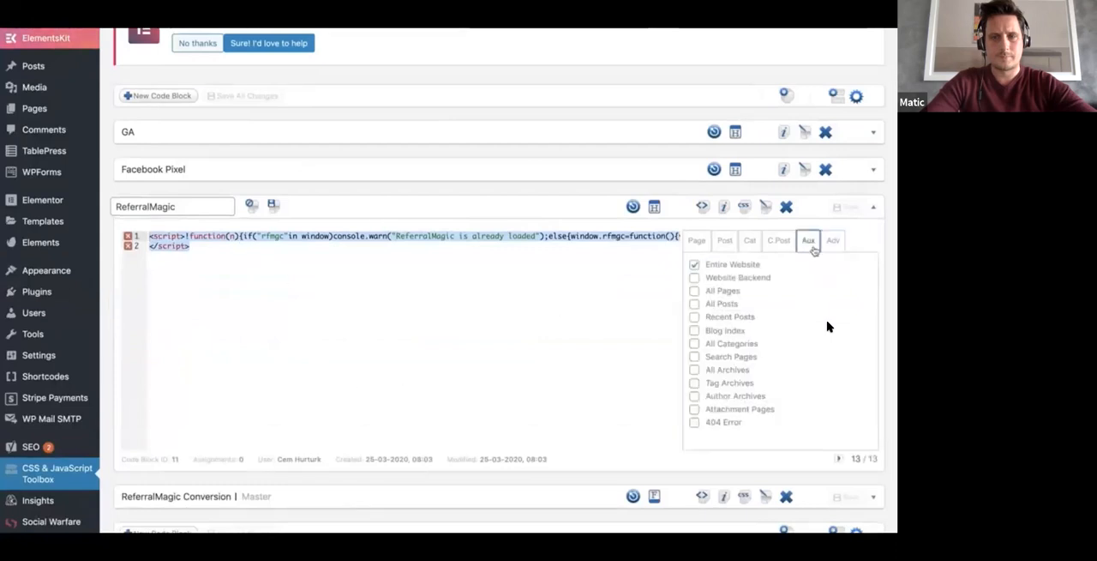
left_click(695, 266)
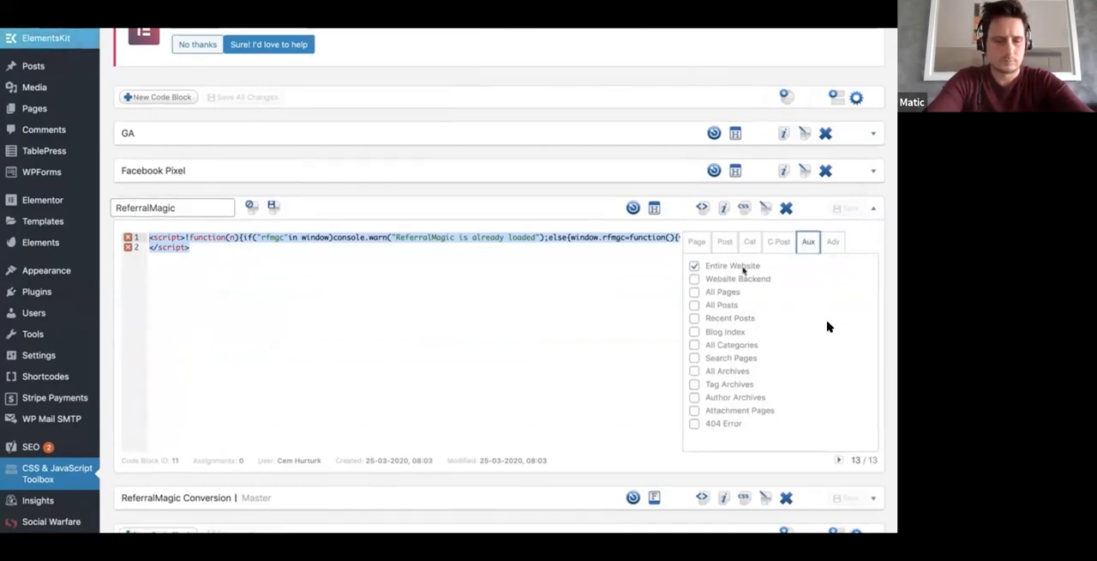
Step: Collapse the ReferralMagic code block with its name edit closed, and switch back to the WordPress Test Campaign's installation instructions
scroll(715, 272, "up", 1)
left_click(503, 248)
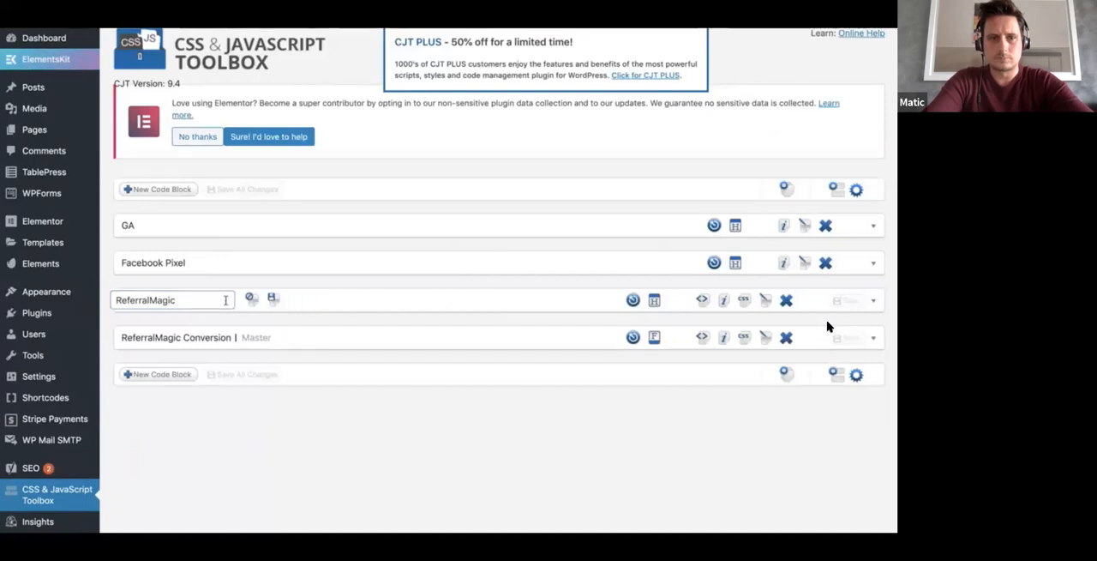
left_click(274, 300)
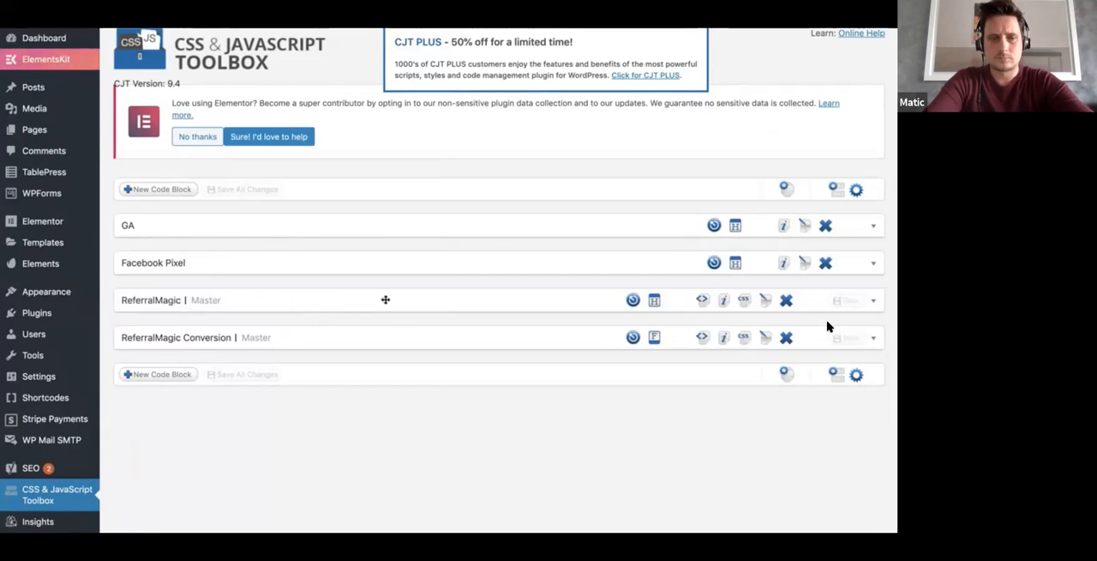
key("ctrl+Tab")
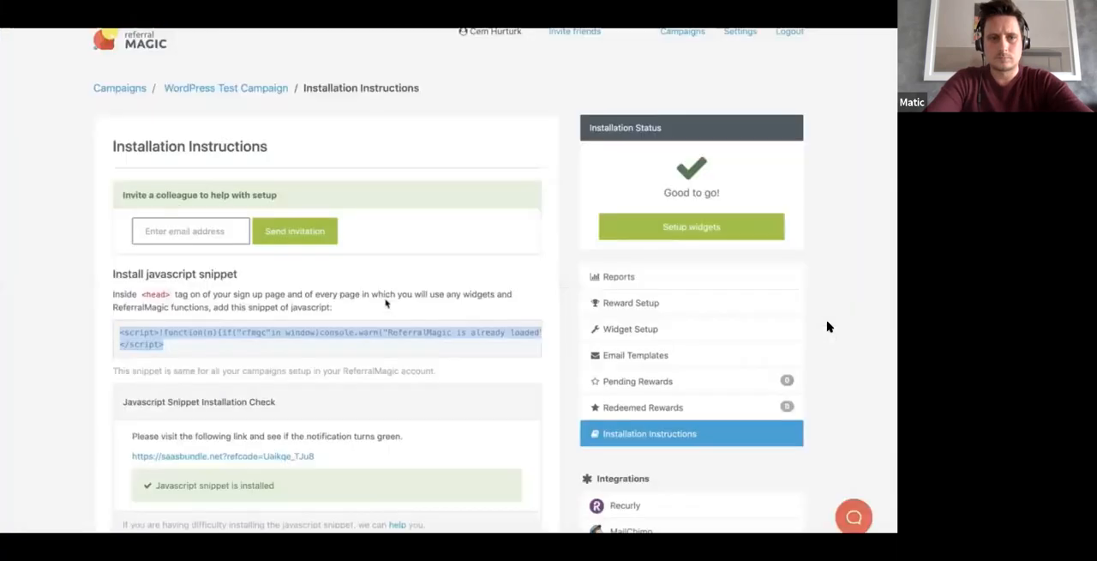
Step: Copy the sign-up tracking snippet from the Track new sign ups section and return to the WordPress code block list
scroll(300, 409, "down", 2)
scroll(300, 410, "down", 5)
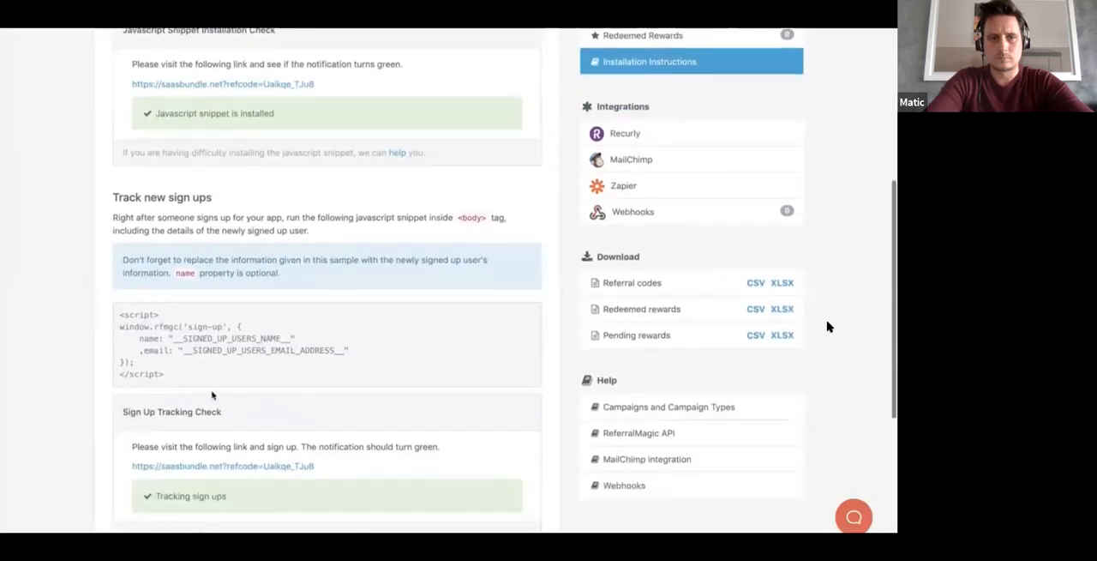
left_click_drag(194, 380, 126, 323)
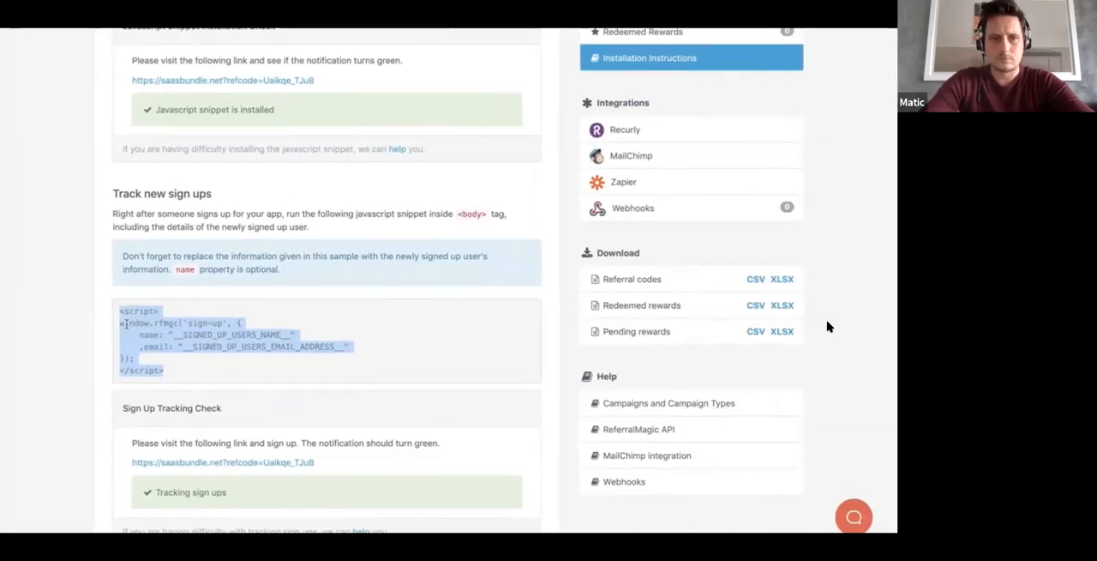
key("ctrl+Tab")
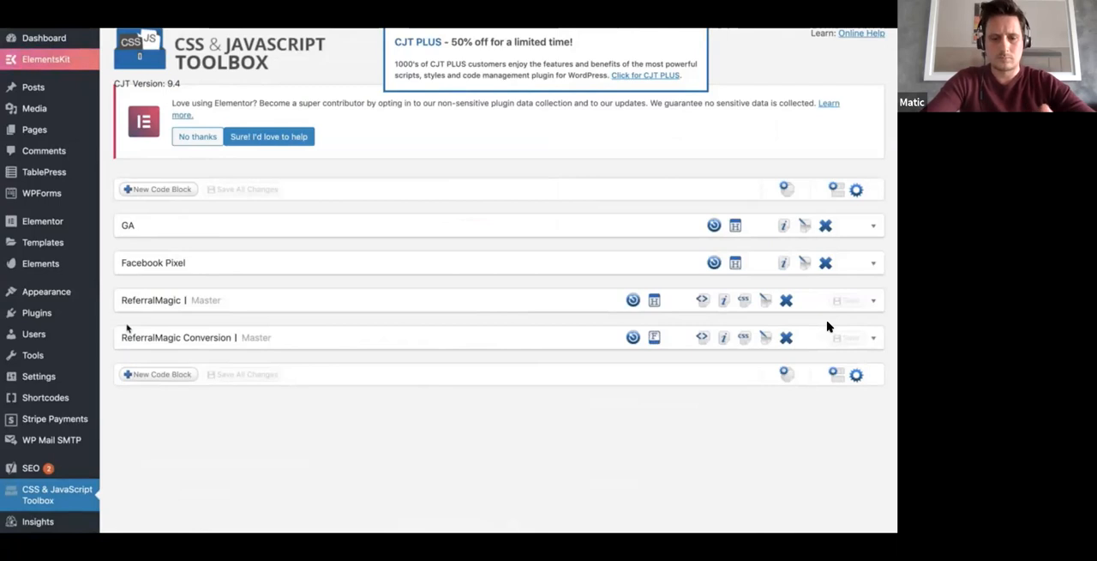
key("ctrl+Tab")
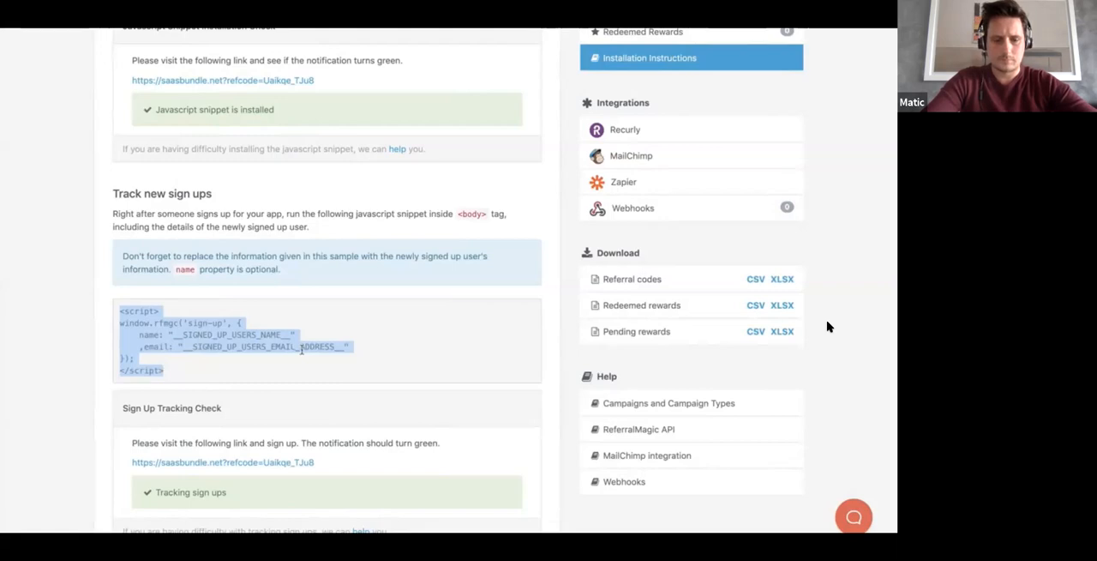
right_click(203, 335)
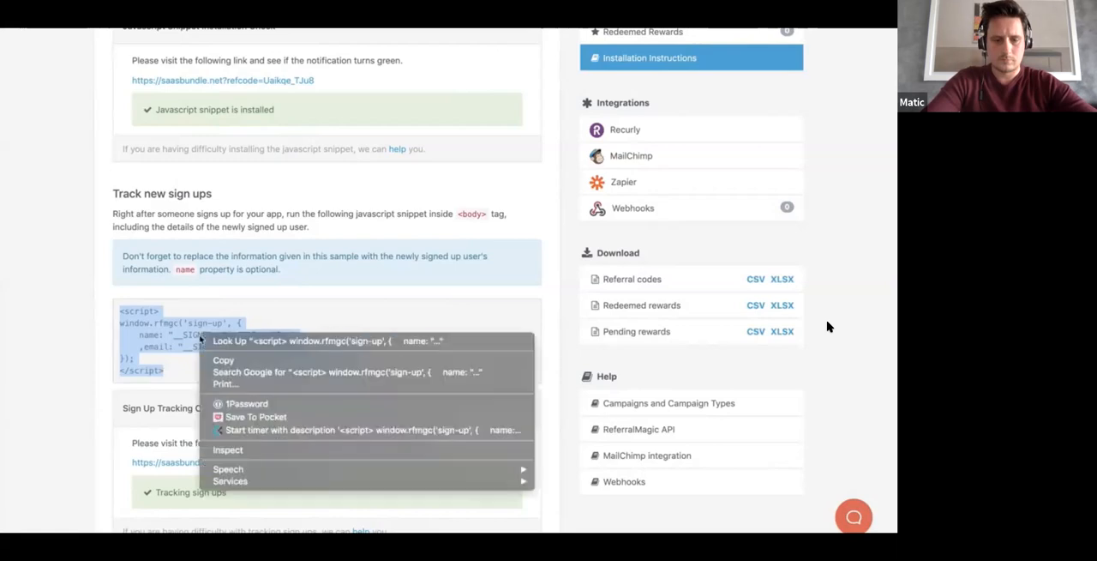
left_click(225, 363)
key("ctrl+Tab")
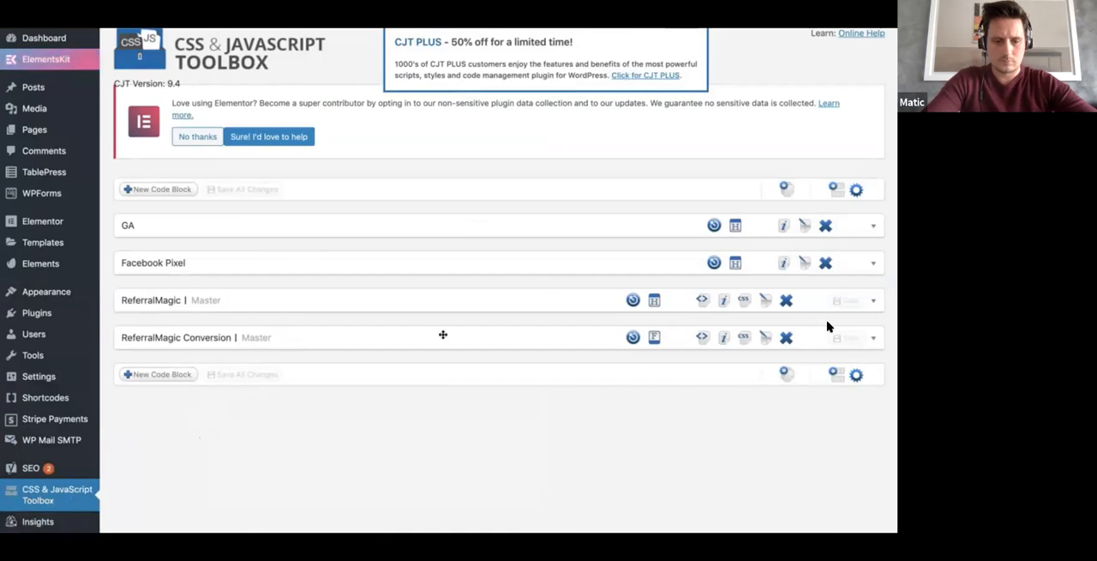
left_click(158, 192)
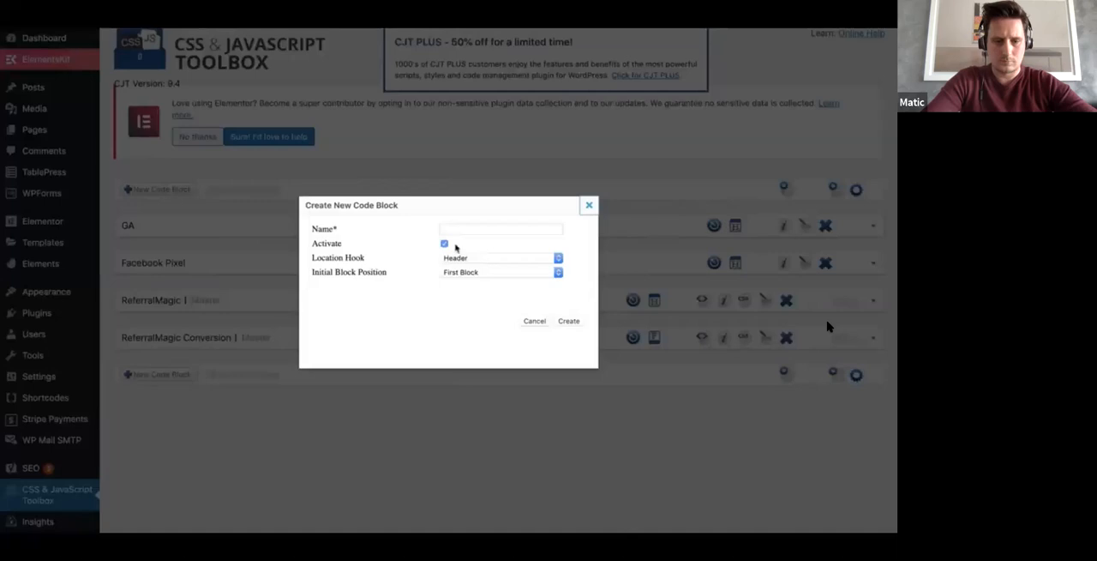
left_click(460, 257)
left_click(463, 267)
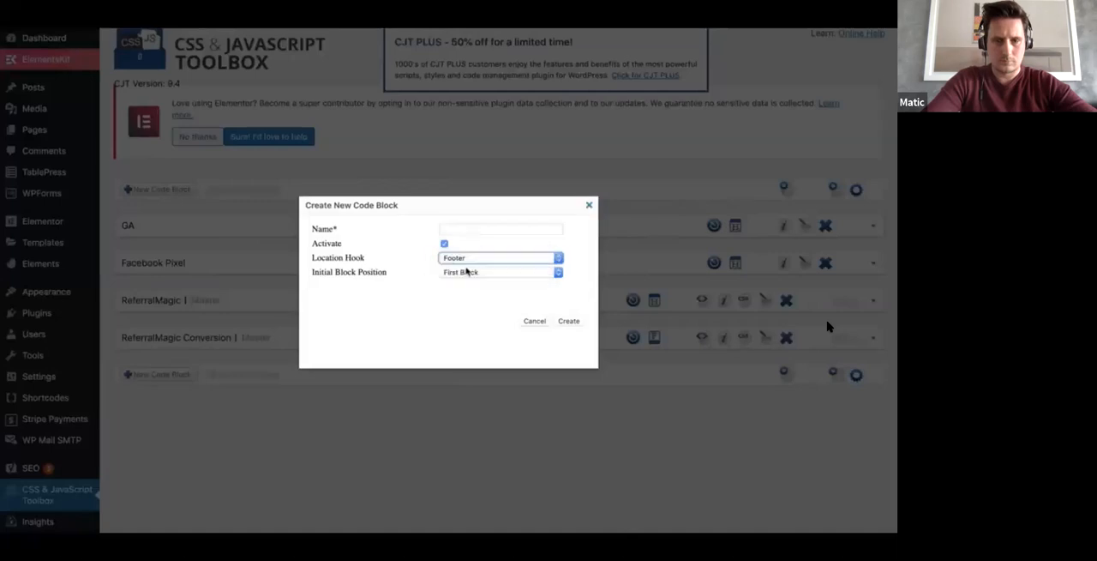
left_click(468, 273)
left_click(463, 281)
left_click(534, 320)
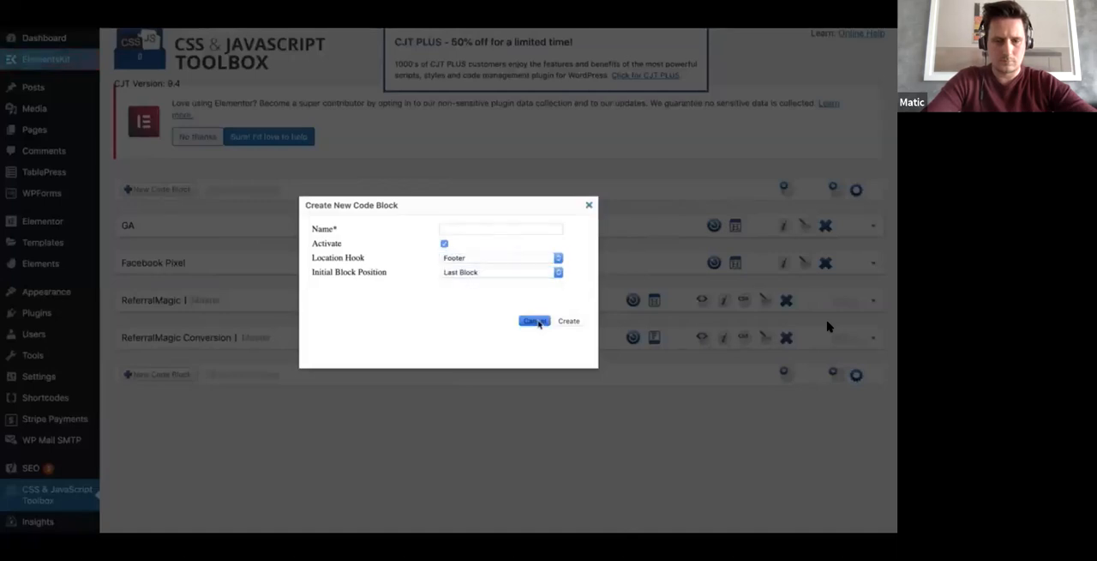
Step: Expand the ReferralMagic Conversion code block and examine its sign-up tracking script
left_click(334, 335)
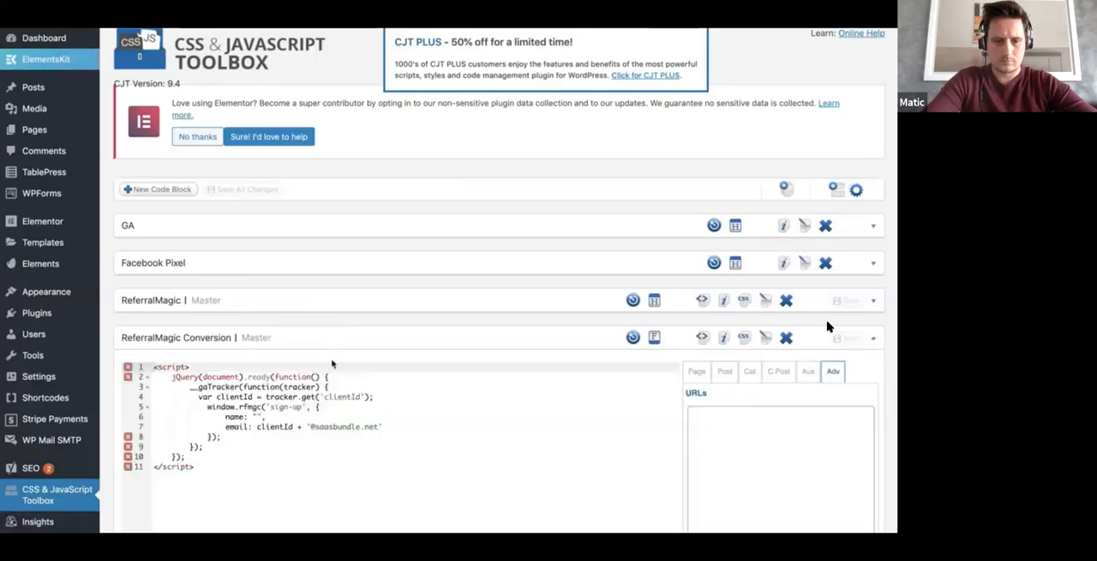
scroll(828, 326, "down", 1)
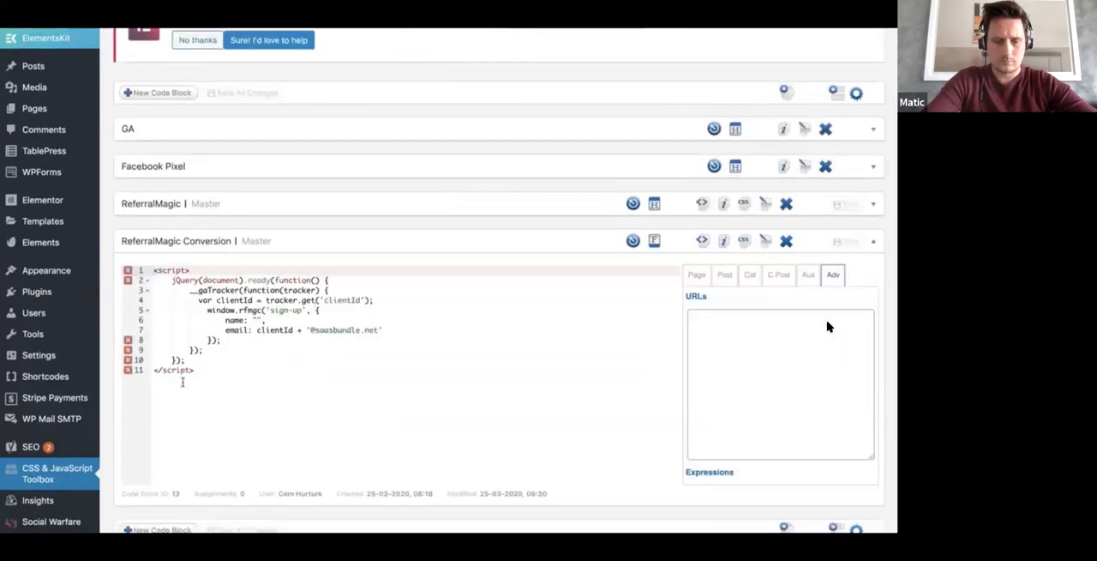
left_click_drag(169, 280, 337, 272)
left_click_drag(190, 291, 372, 338)
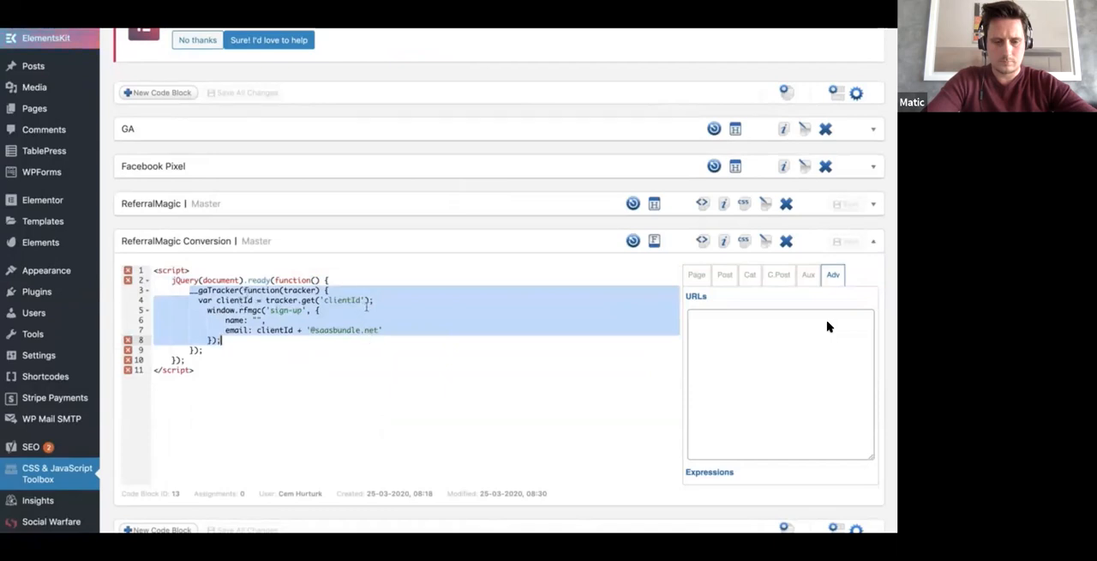
left_click(271, 310)
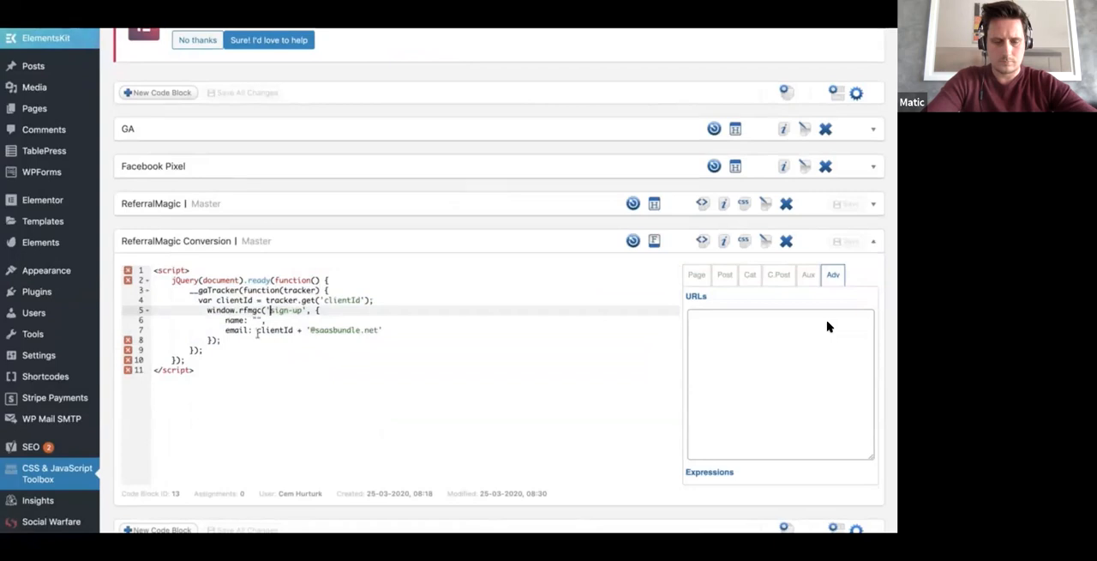
left_click(323, 370)
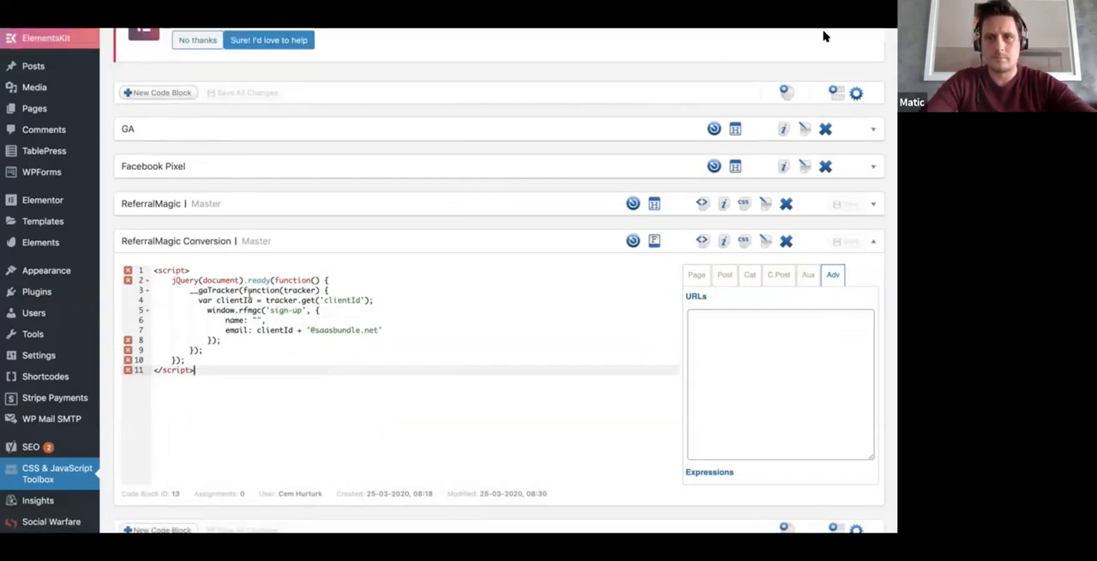
Step: Assign the ReferralMagic Conversion code block to the Thank You page
left_click(808, 275)
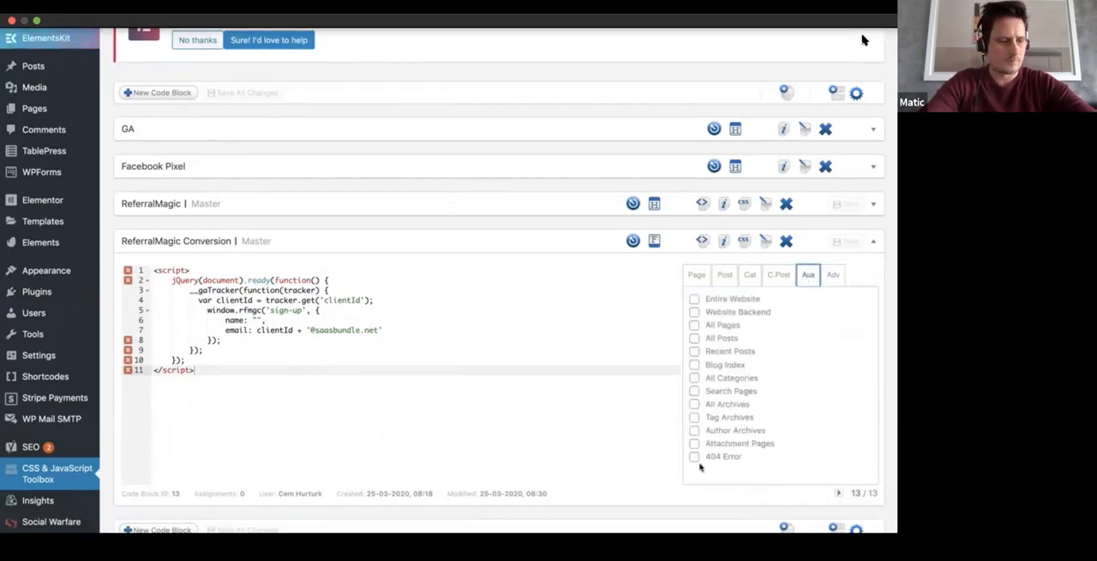
left_click(697, 276)
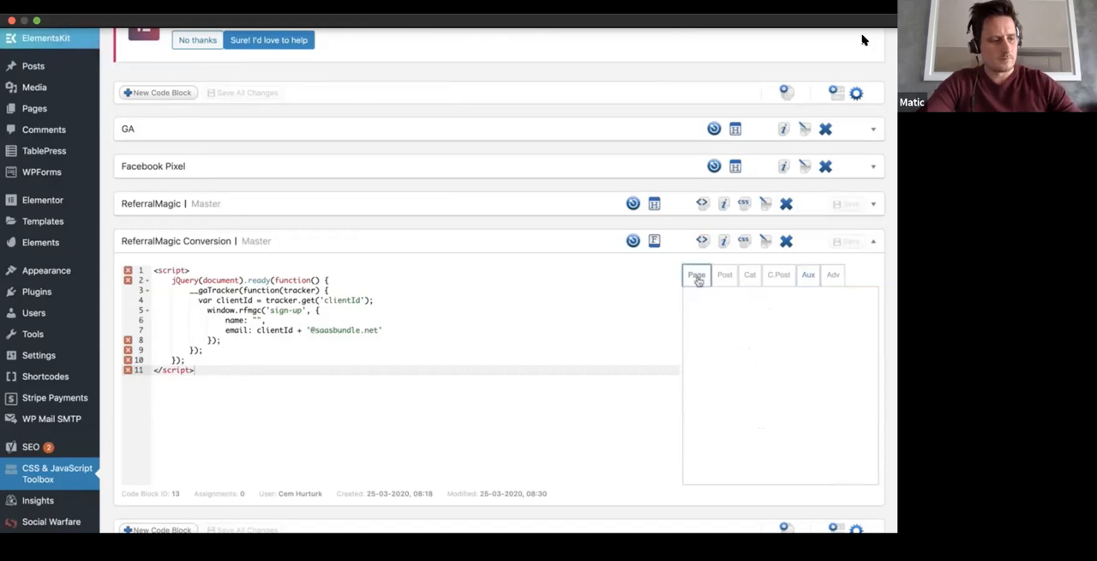
left_click(694, 312)
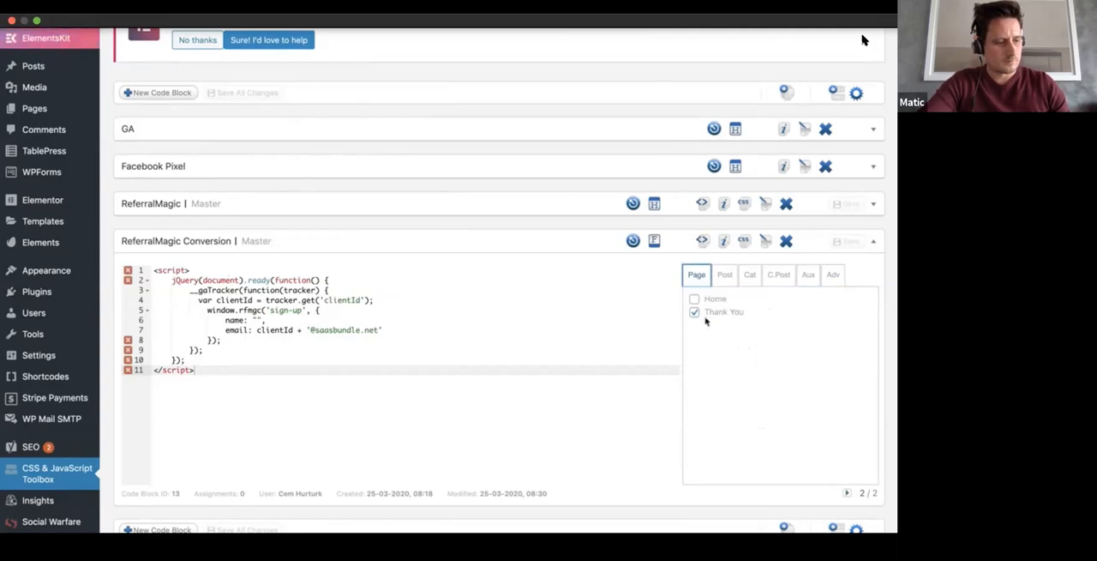
scroll(551, 293, "up", 3)
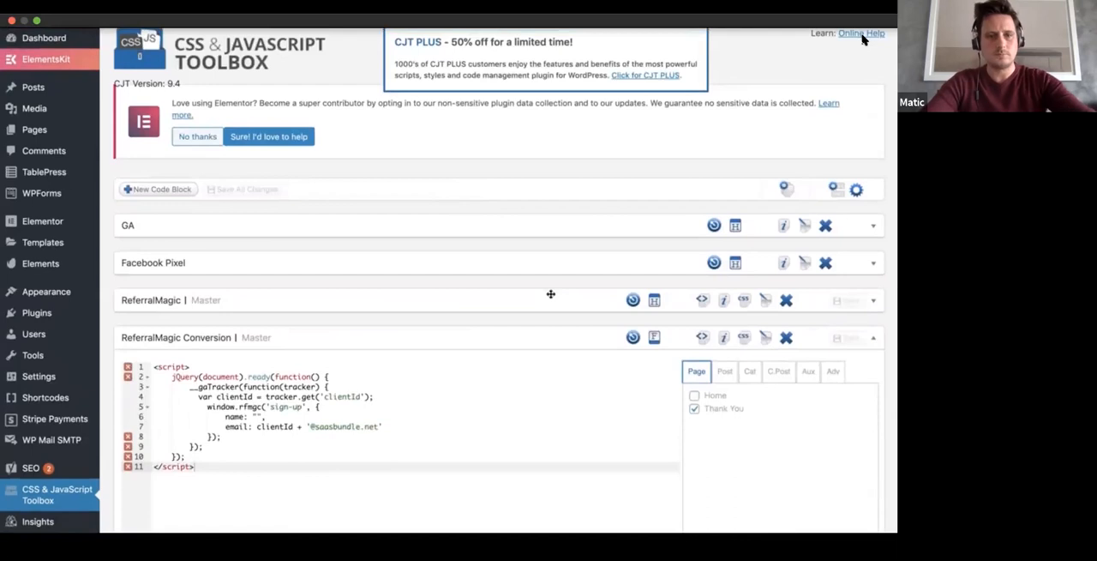
Step: Return to the campaign's installation instructions and open the JavaScript snippet installation check link in an incognito window
key("Tab")
left_click(483, 321)
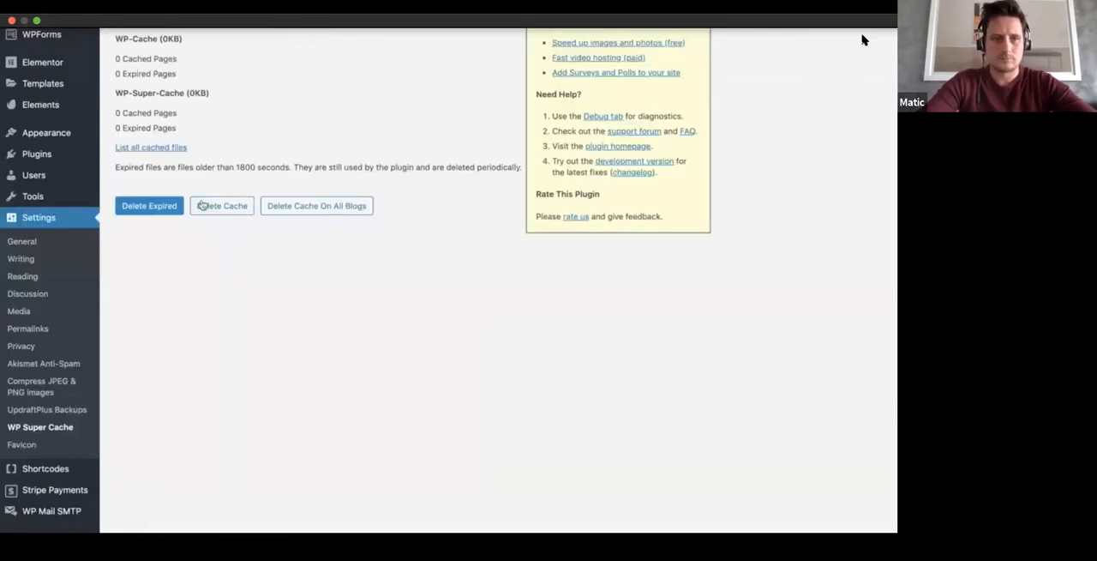
left_click(203, 206)
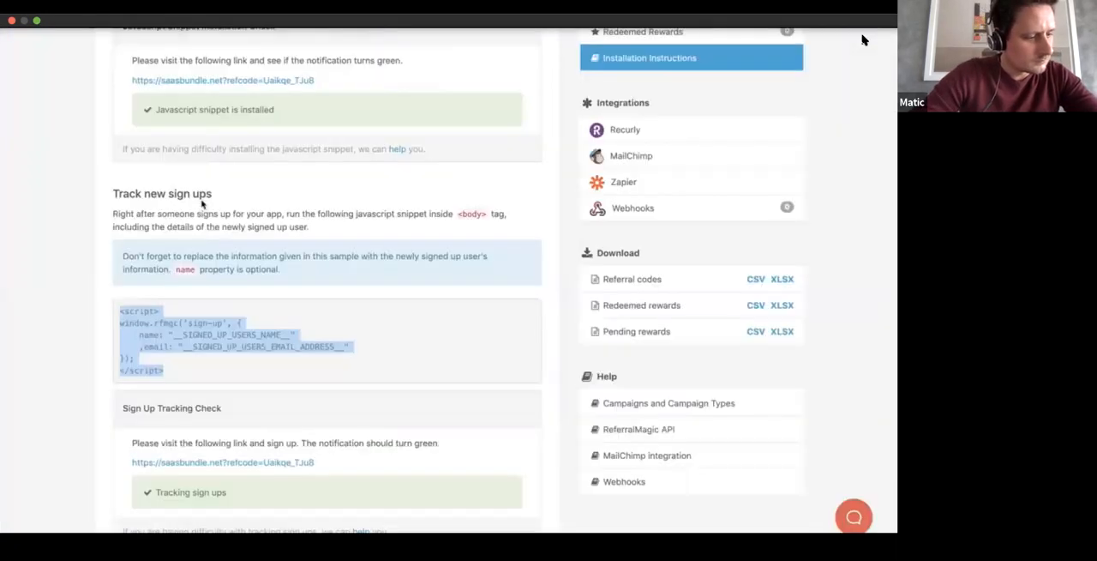
scroll(864, 40, "up", 5)
scroll(202, 204, "down", 3)
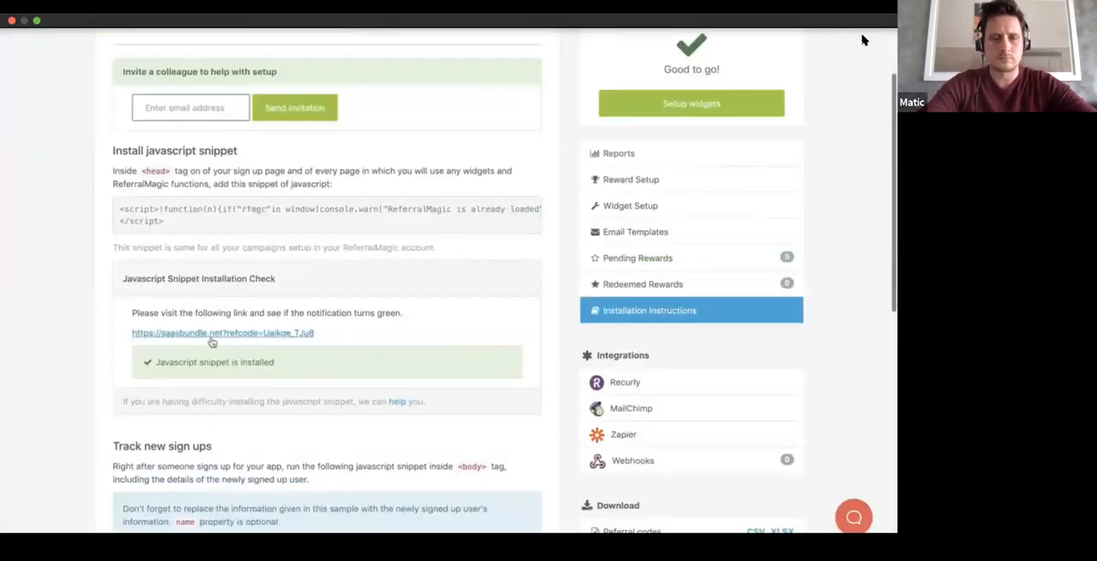
right_click(221, 337)
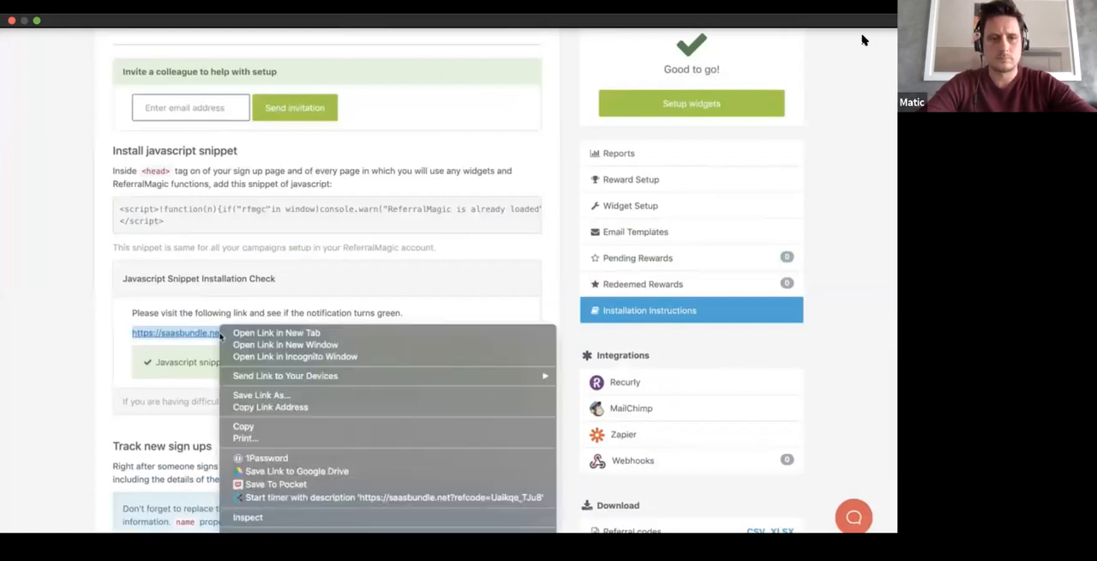
left_click(154, 359)
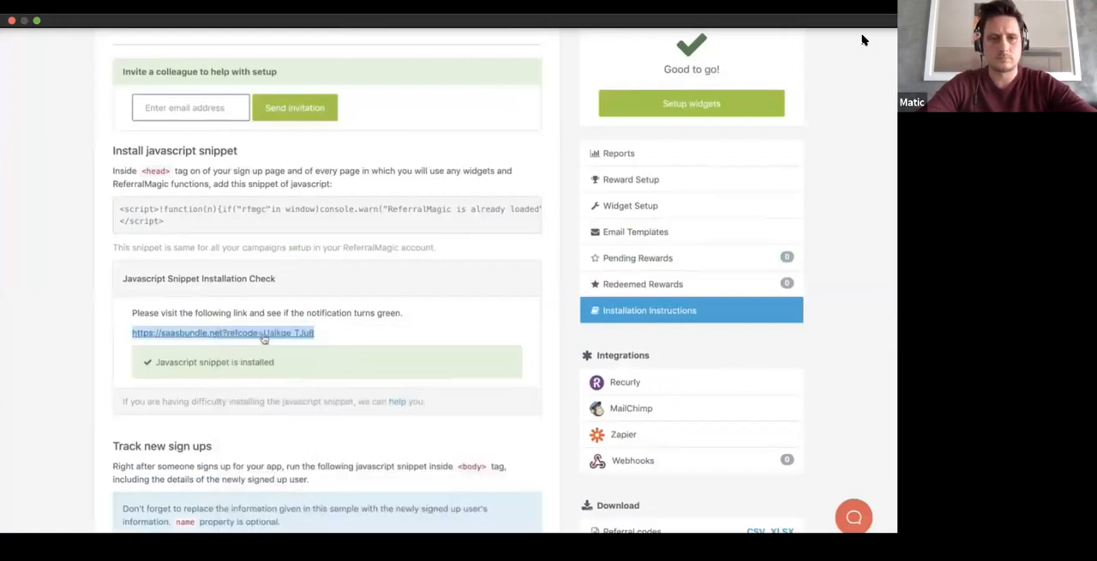
right_click(265, 339)
left_click(291, 356)
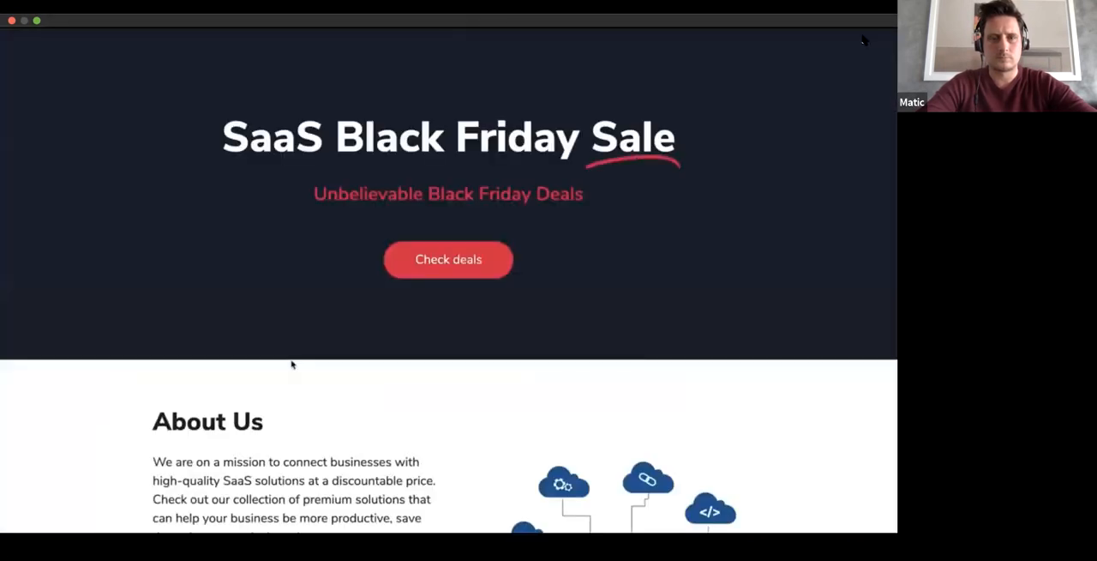
Step: Submit a work email address through the About Us sign-up form and view the resulting Thank You page
scroll(291, 364, "down", 5)
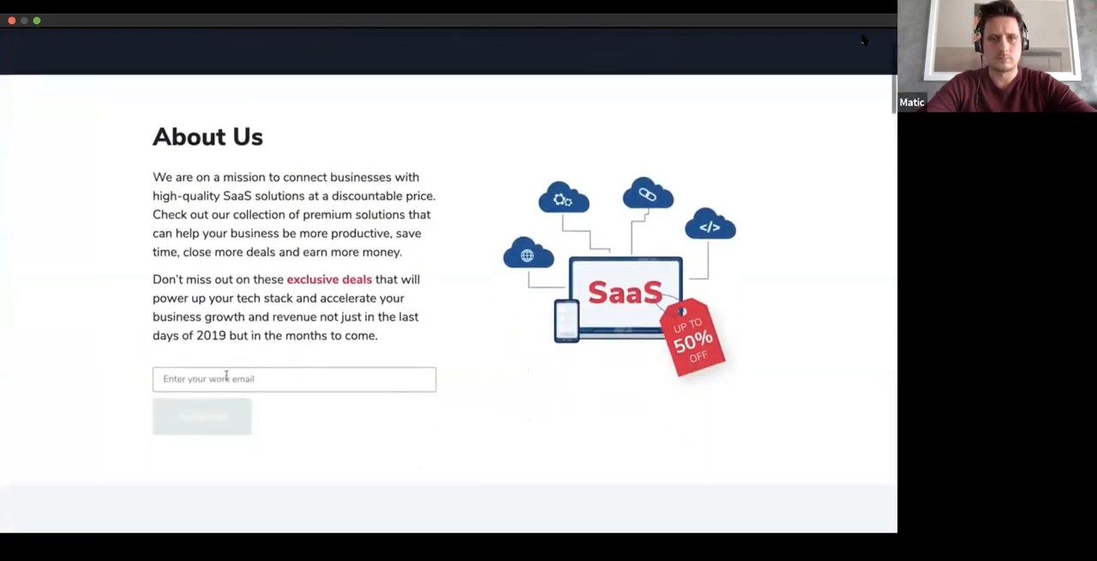
left_click(226, 378)
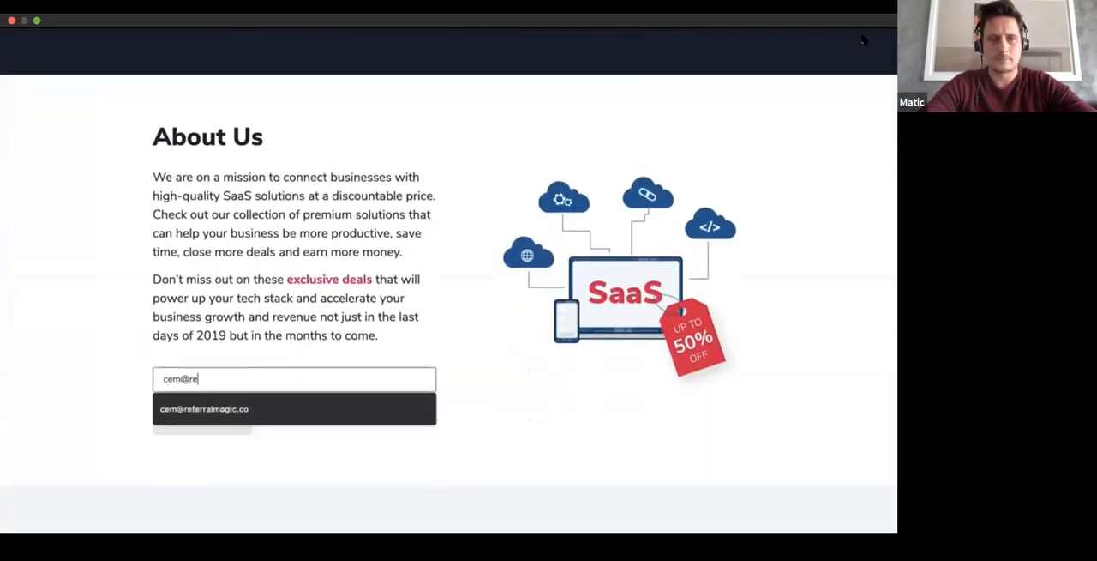
left_click(191, 409)
left_click(204, 422)
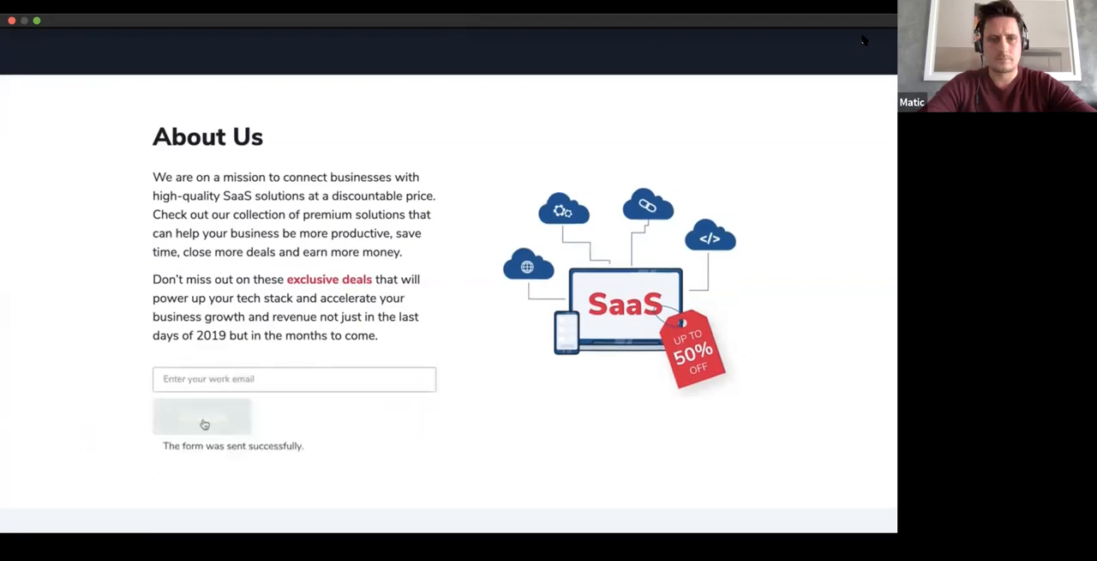
scroll(204, 424, "down", 3)
scroll(204, 425, "up", 3)
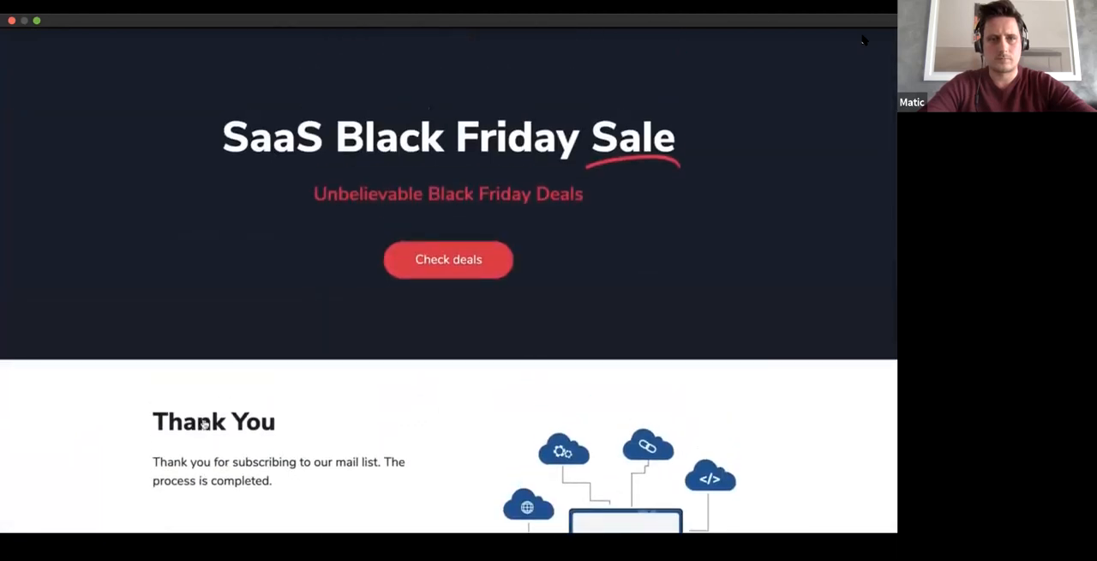
scroll(204, 422, "down", 3)
scroll(204, 423, "up", 3)
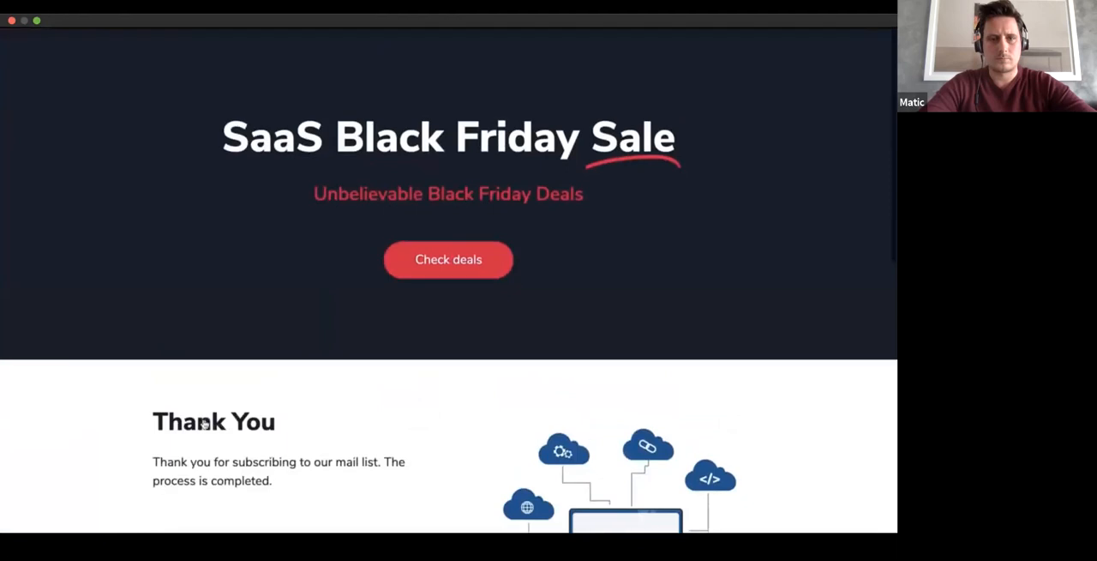
Step: Return to the installation instructions and review the Sign Up Tracking Check and the profile update snippet
key("ctrl+Left")
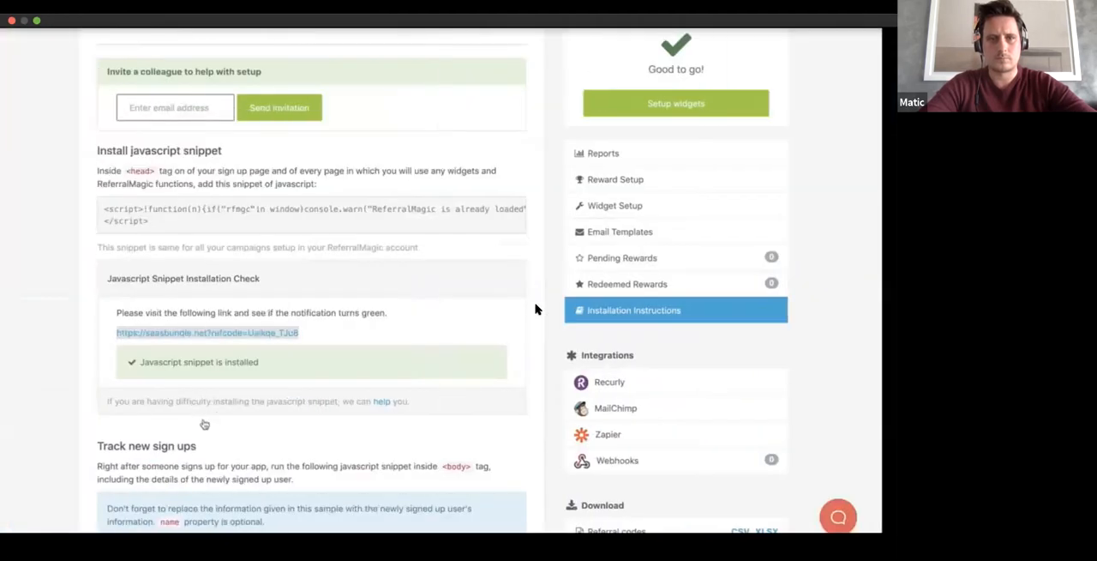
scroll(204, 423, "down", 1)
scroll(204, 422, "down", 5)
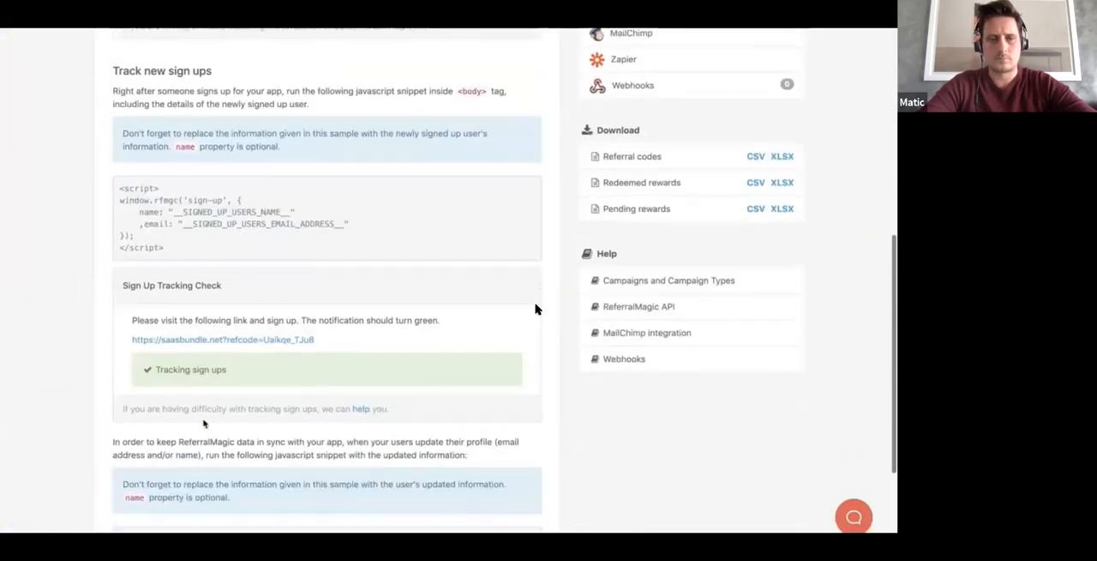
scroll(536, 309, "down", 2)
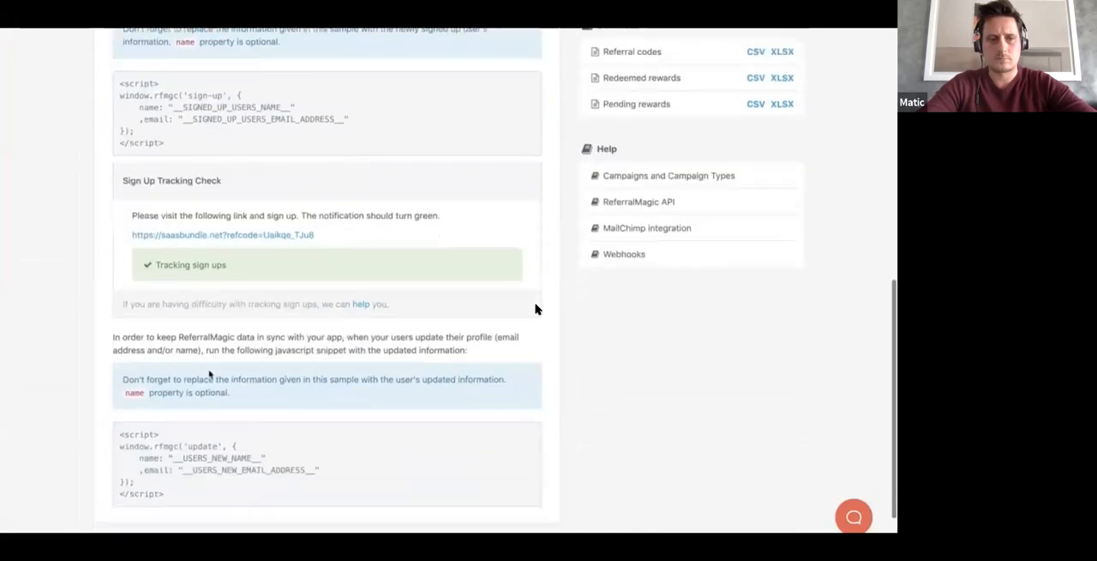
scroll(536, 309, "up", 15)
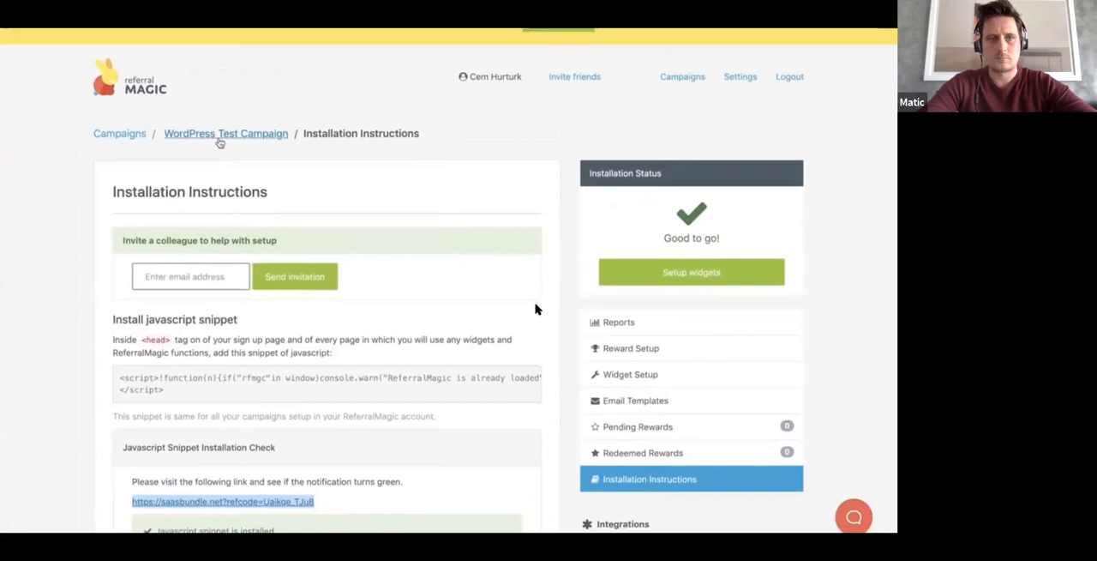
Step: Open the WordPress Test Campaign's reports and examine its campaign health, 30-day activity and funnel
left_click(220, 135)
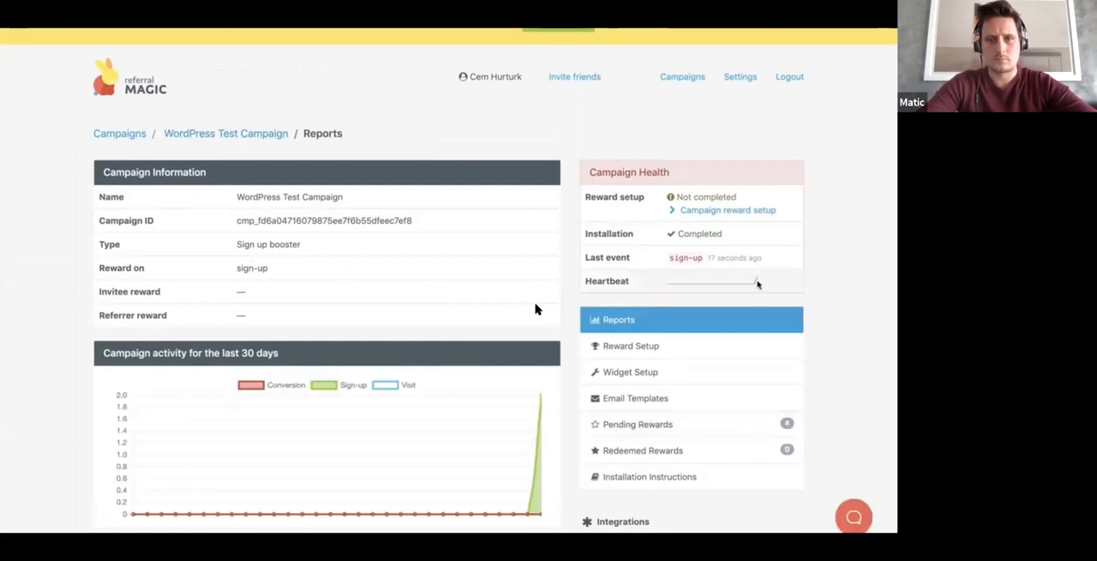
scroll(535, 308, "down", 3)
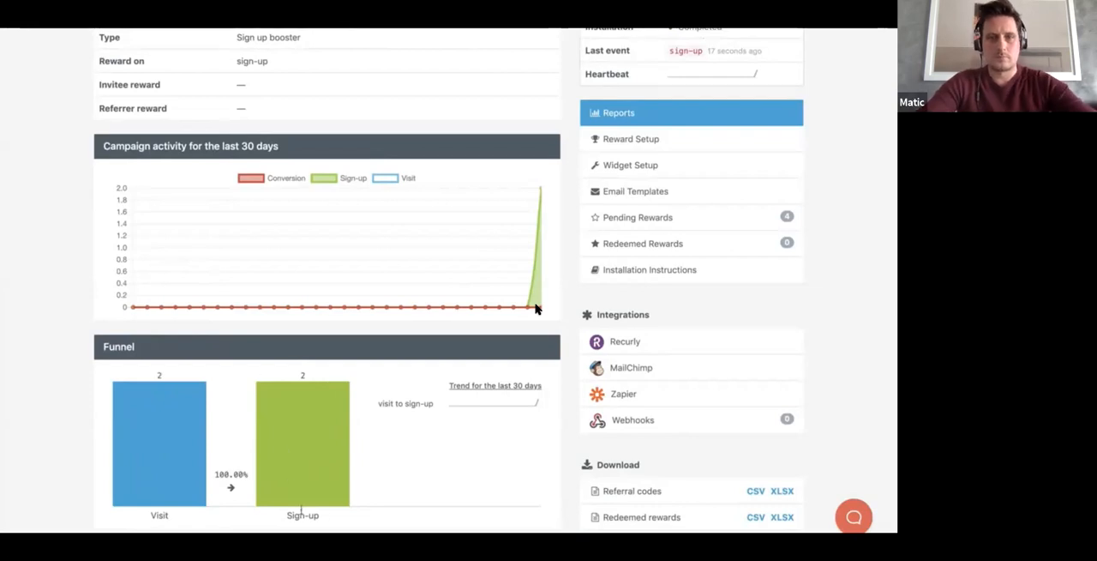
scroll(346, 446, "up", 1)
scroll(346, 445, "up", 1)
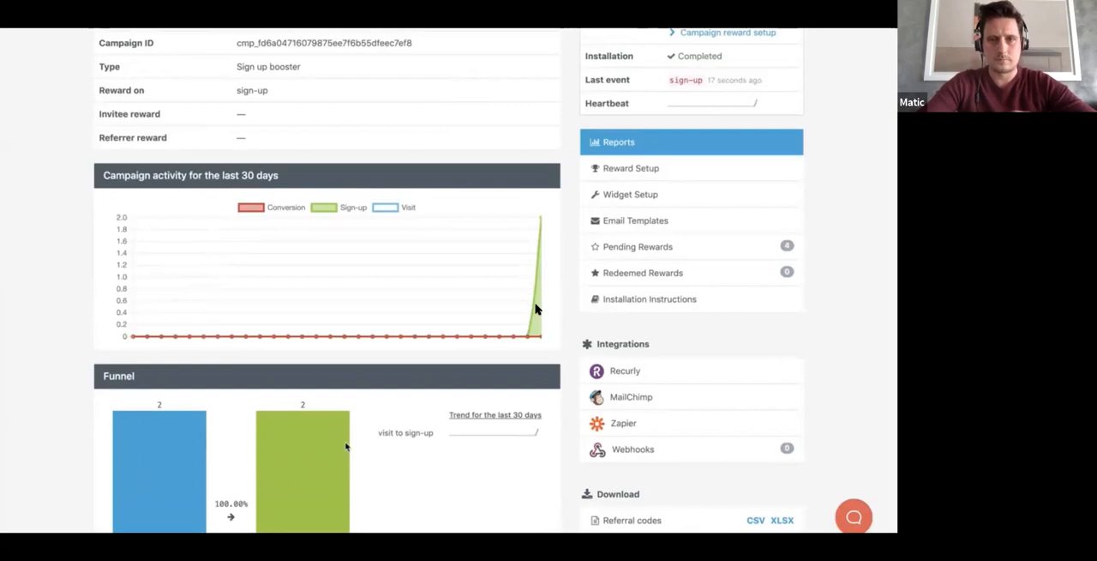
scroll(346, 446, "up", 1)
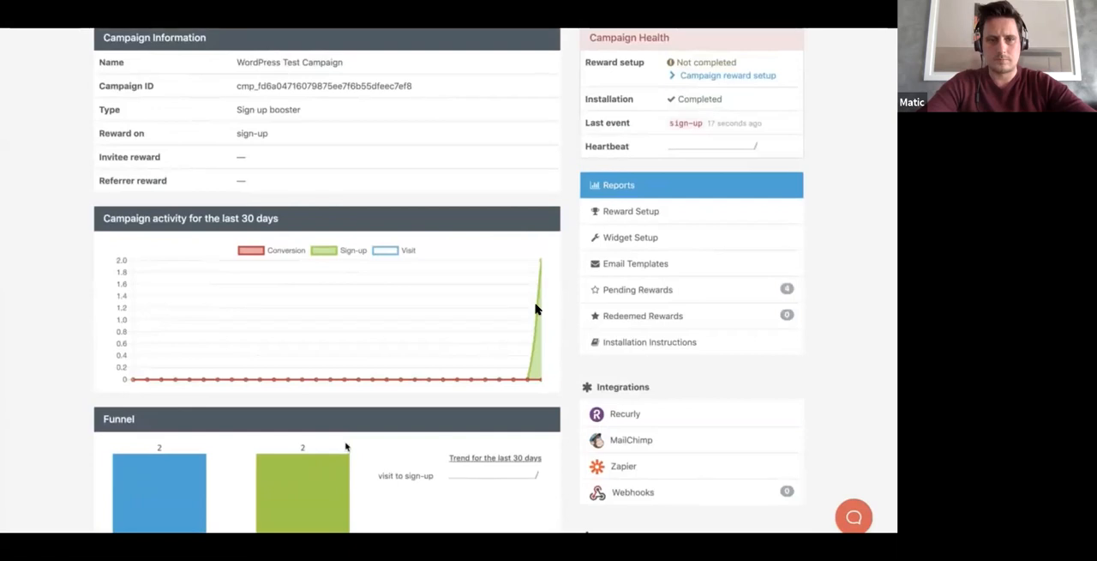
key("Right")
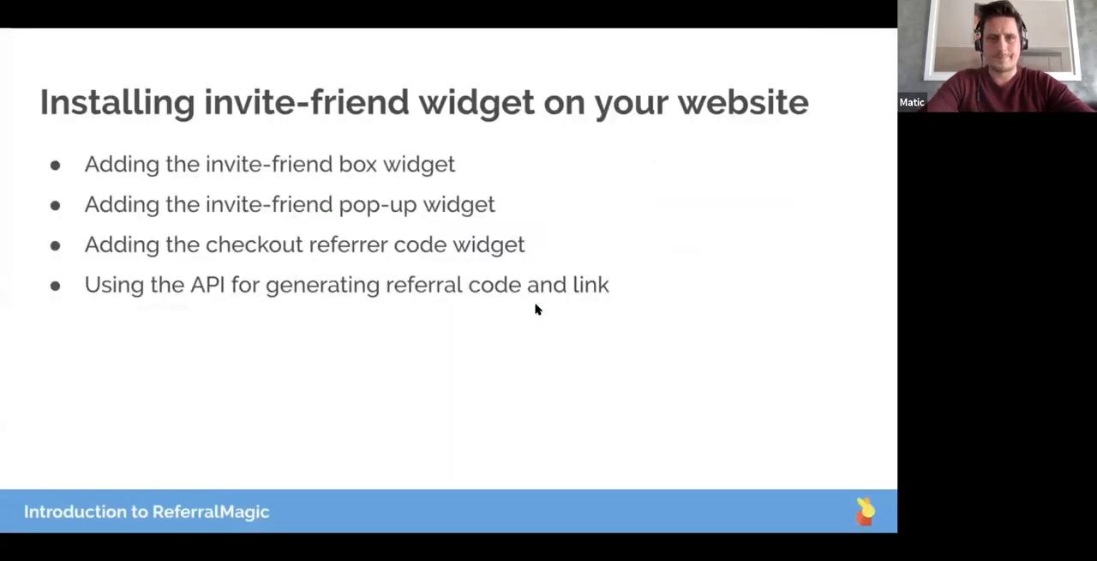
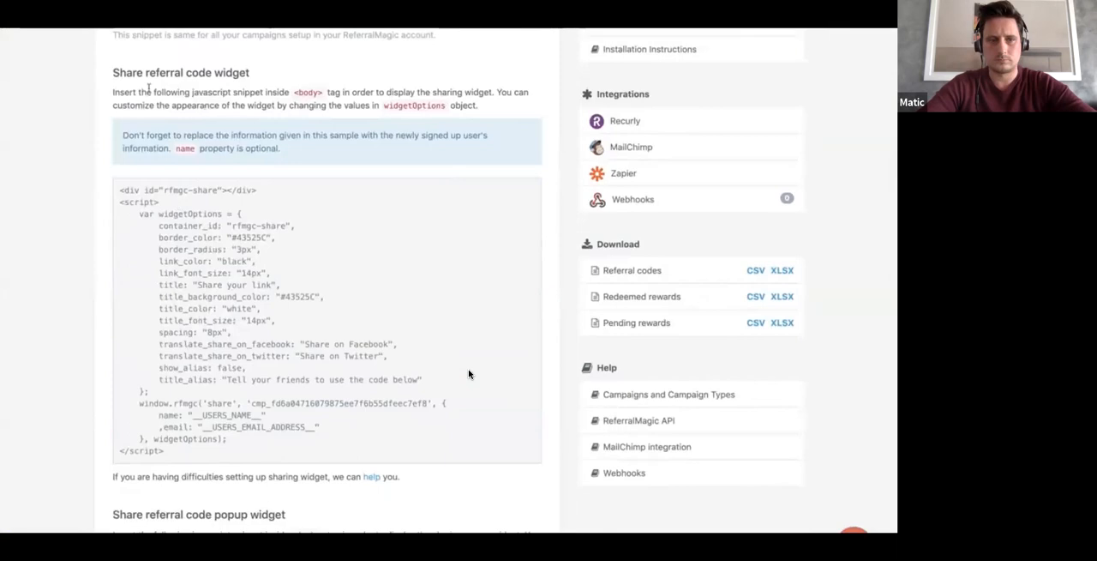
Step: Review the snippets and options for the share referral code widget and the share referral code popup widget in the installation instructions
left_click_drag(250, 73, 111, 68)
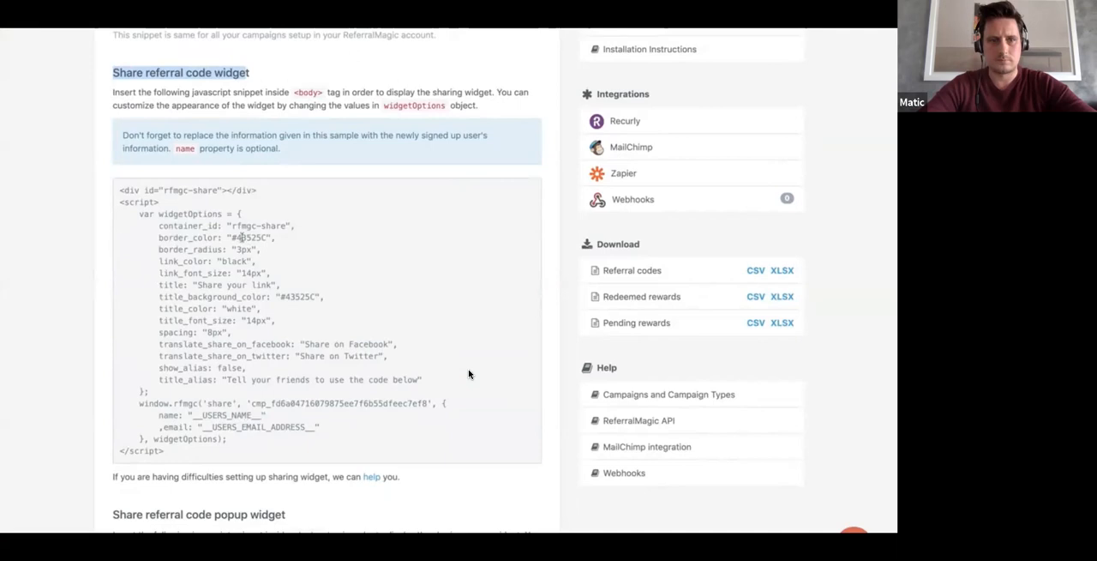
scroll(304, 400, "down", 1)
scroll(304, 399, "down", 5)
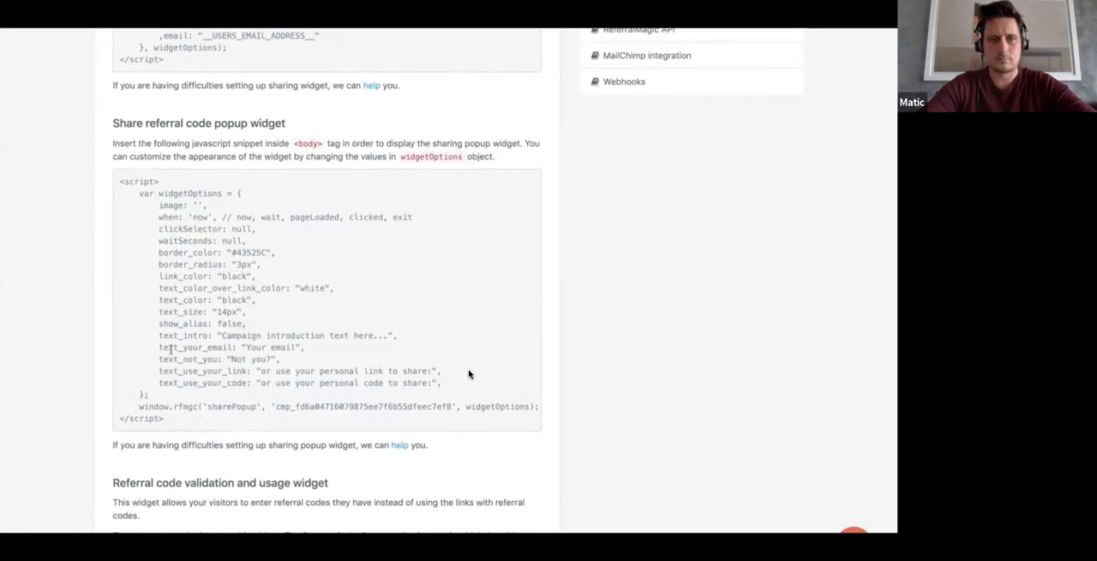
scroll(171, 350, "up", 1)
scroll(171, 350, "up", 5)
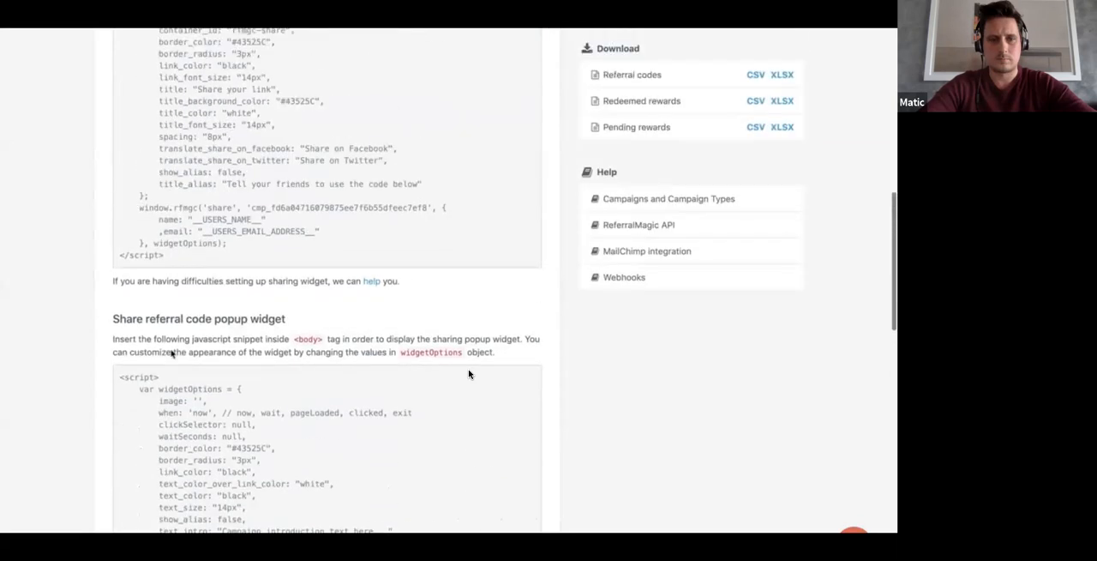
scroll(469, 374, "up", 3)
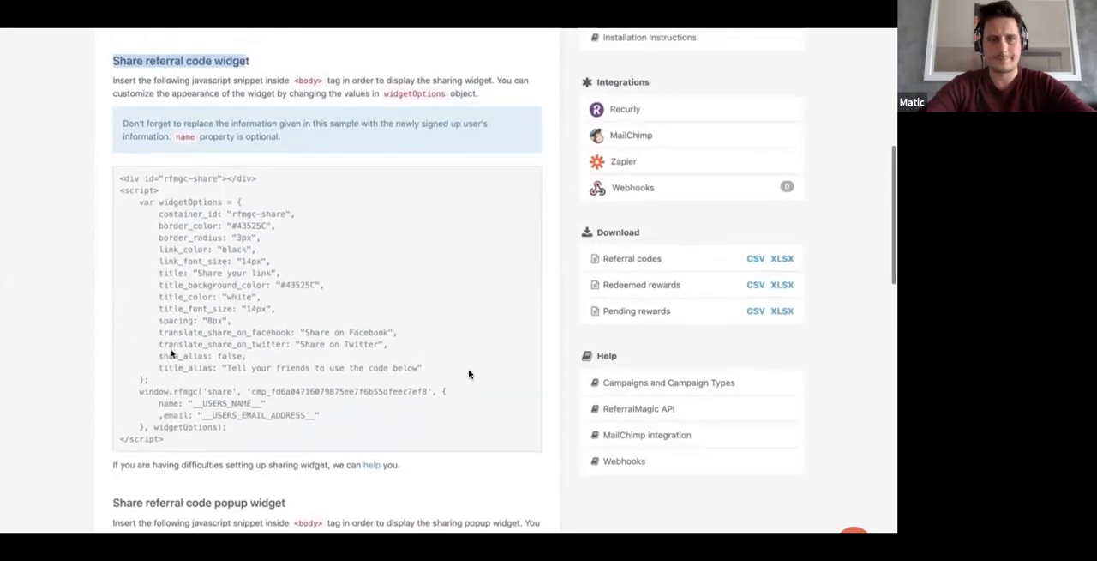
scroll(469, 374, "up", 1)
scroll(469, 374, "down", 7)
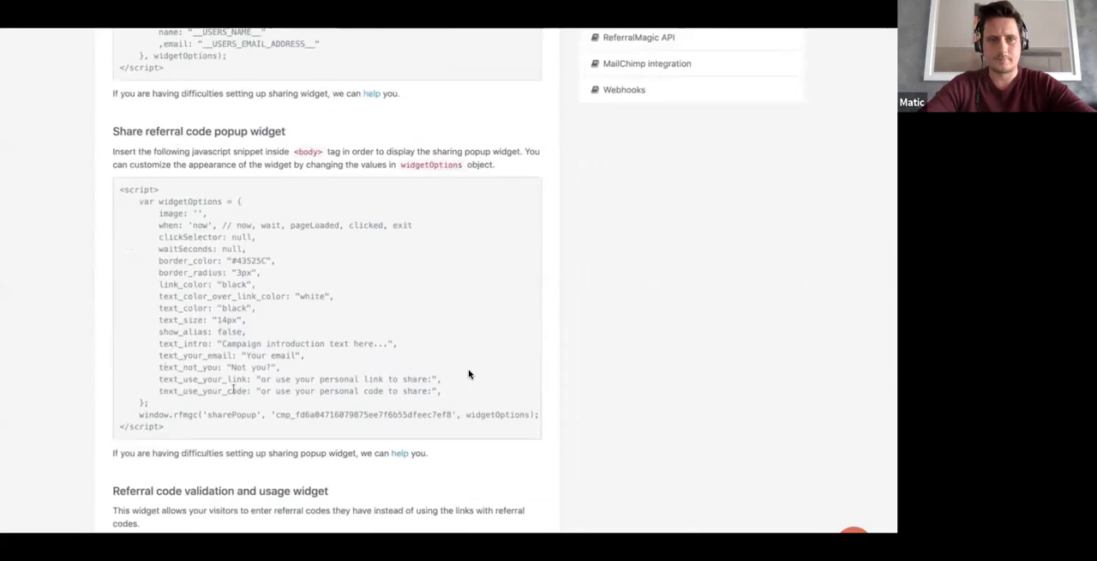
Step: Copy the entire share referral code popup widget snippet
triple_click(468, 374)
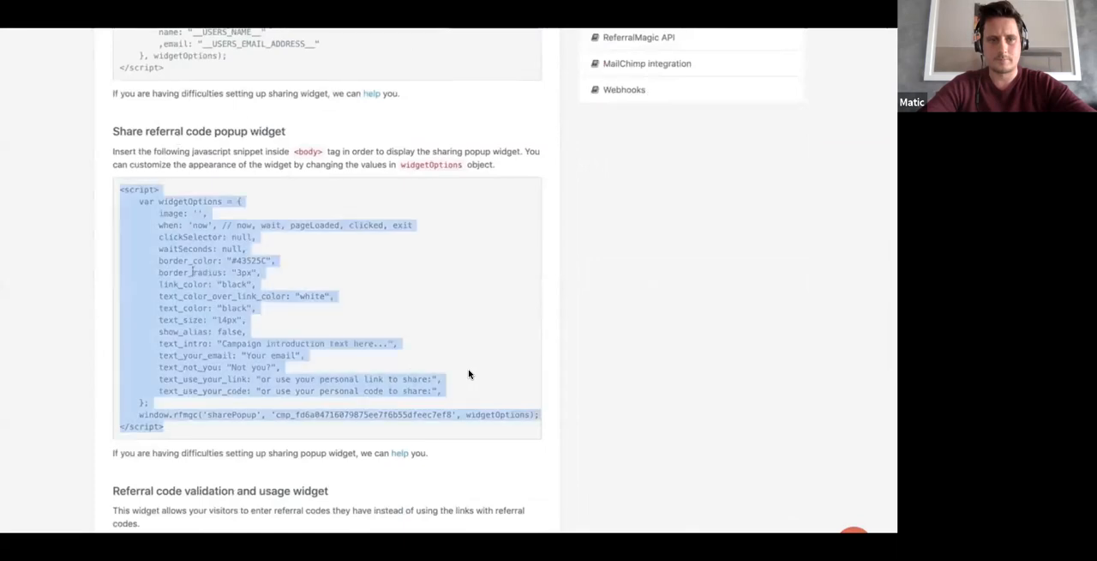
right_click(192, 272)
left_click(219, 293)
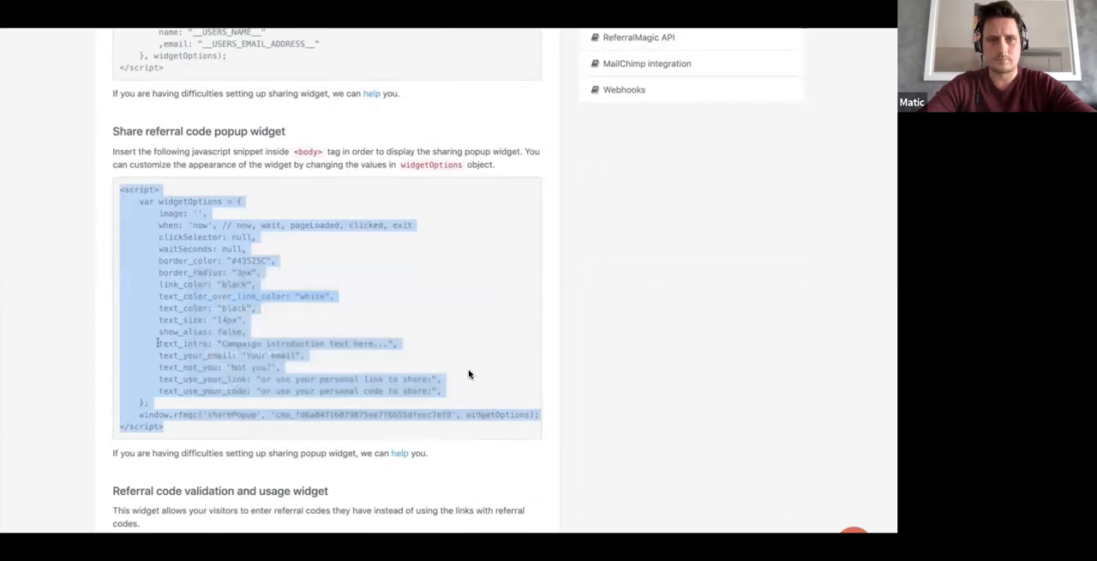
Step: Switch to the WordPress admin and open the Home page for editing with Elementor
key("ctrl+Tab")
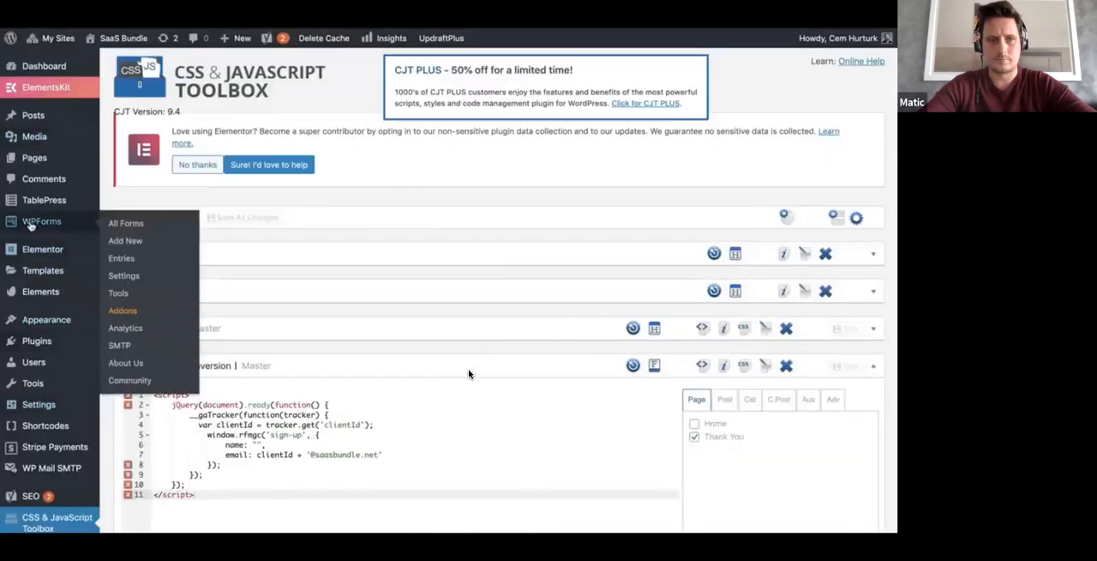
mouse_move(38, 158)
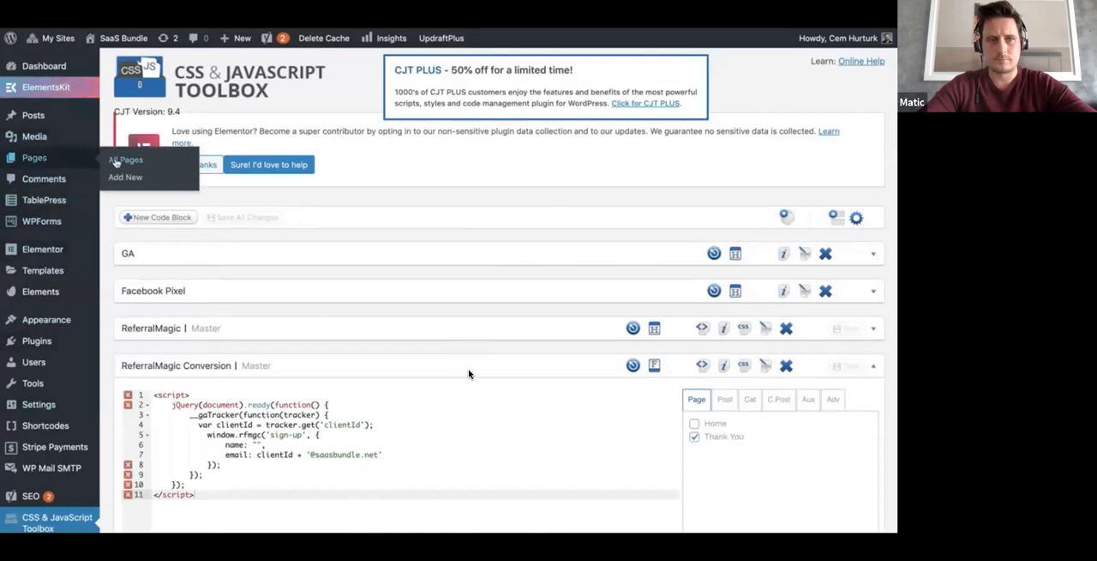
left_click(116, 162)
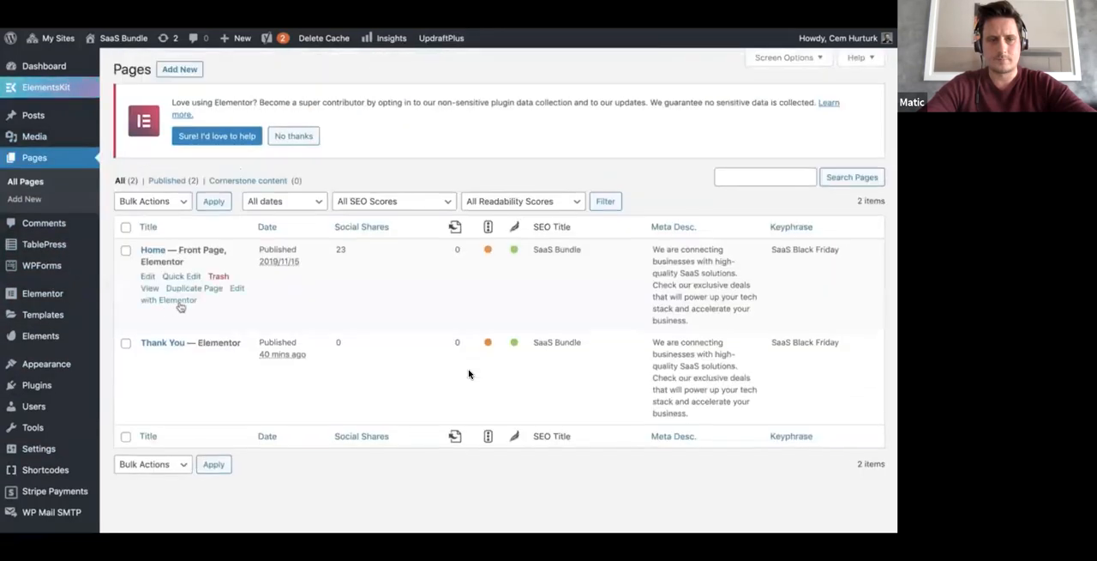
left_click(180, 301)
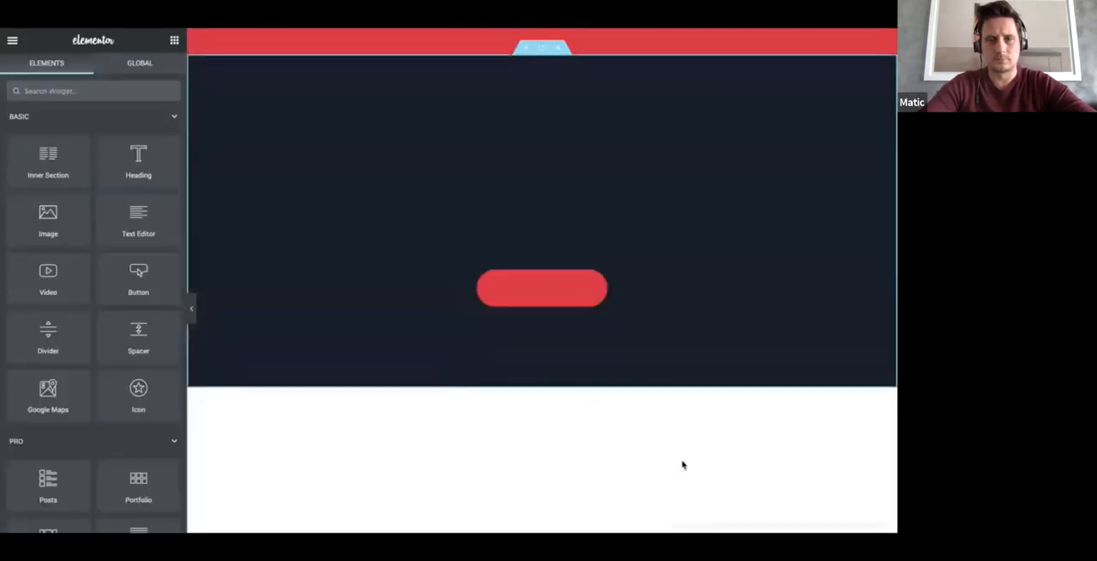
Step: Add an HTML widget below the SaaS illustration in the About Us section and paste the popup snippet into it
scroll(681, 463, "down", 5)
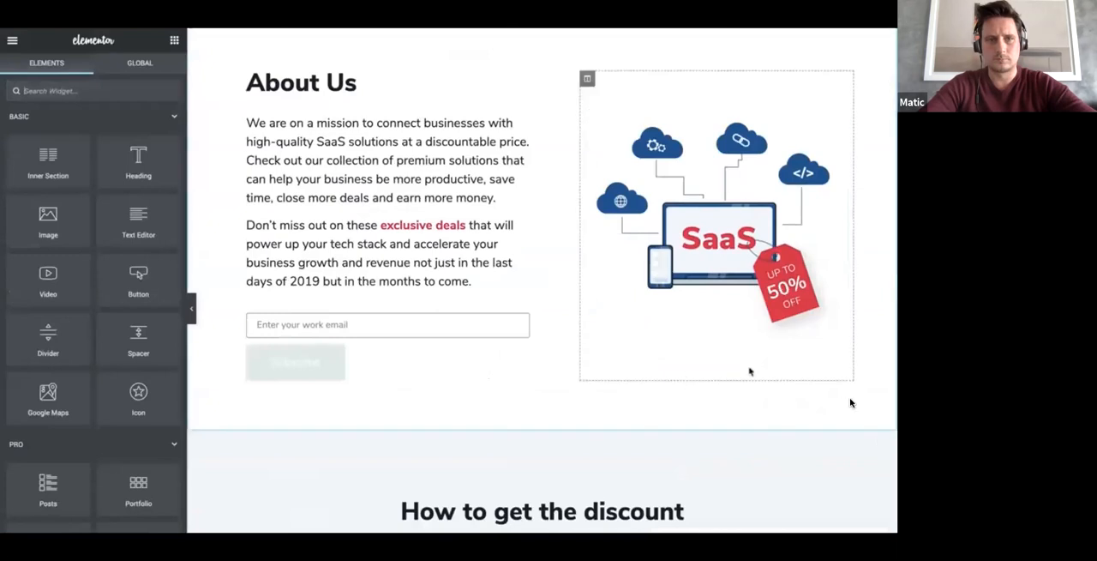
left_click(83, 91)
type("html")
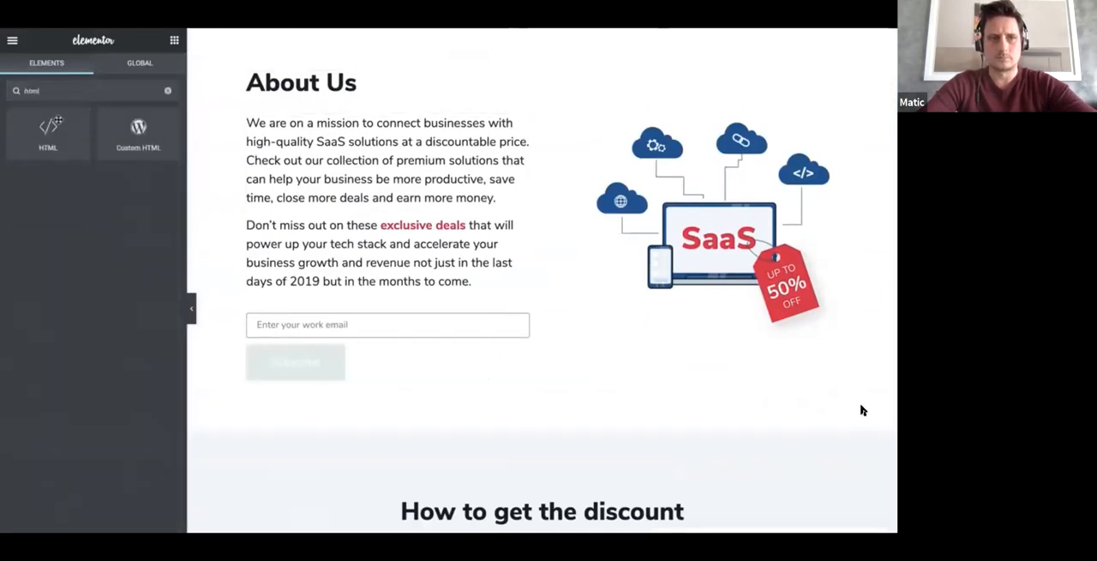
left_click_drag(197, 163, 719, 346)
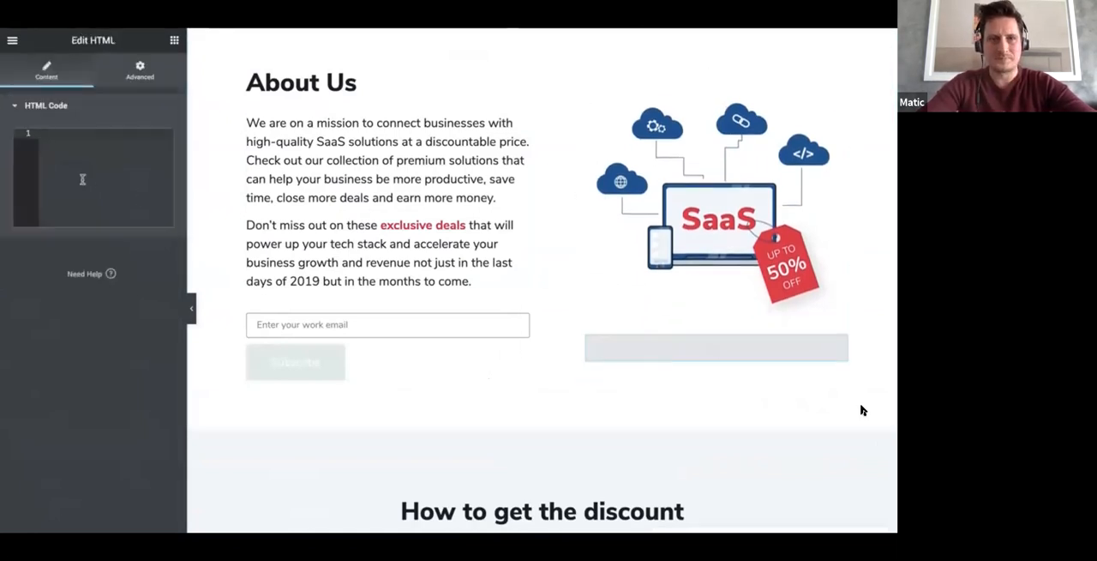
key("ctrl+v")
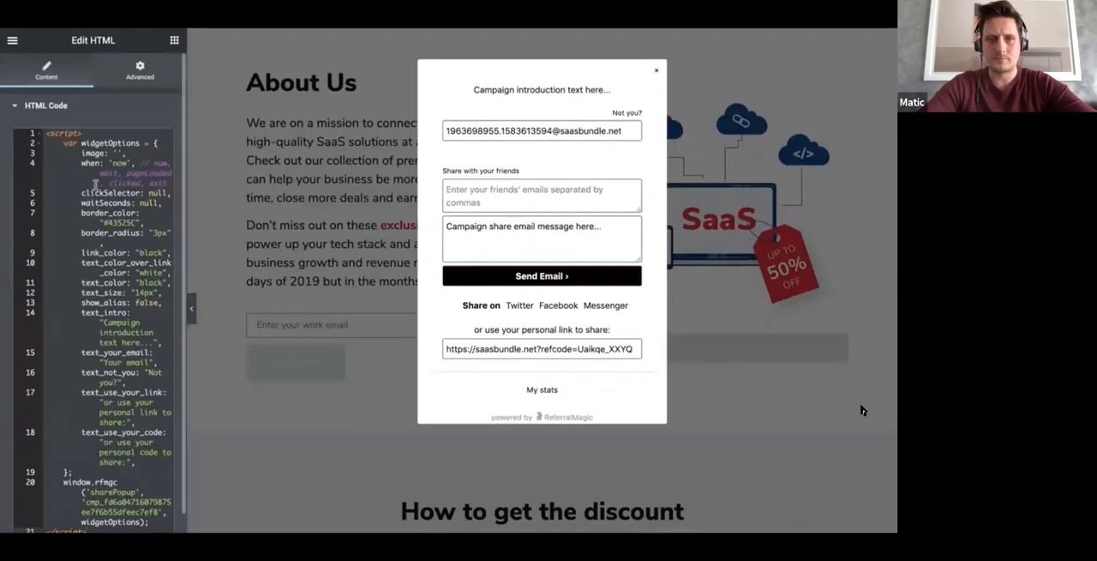
scroll(94, 182, "down", 2)
scroll(95, 185, "up", 1)
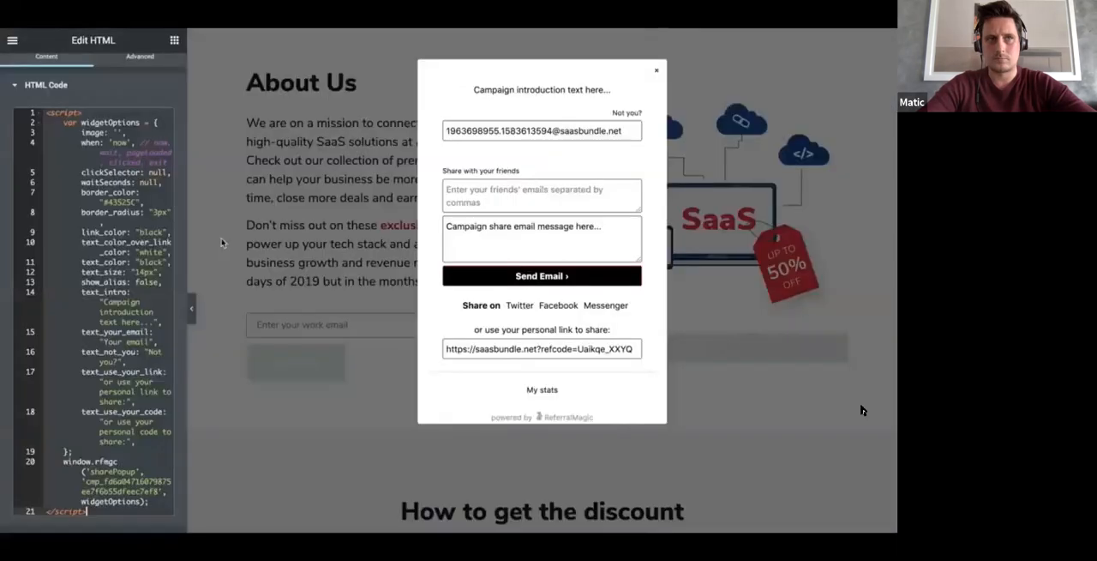
Step: Dismiss the popup preview and set the snippet's when option to 'wait' and waitSeconds to 3
left_click(656, 70)
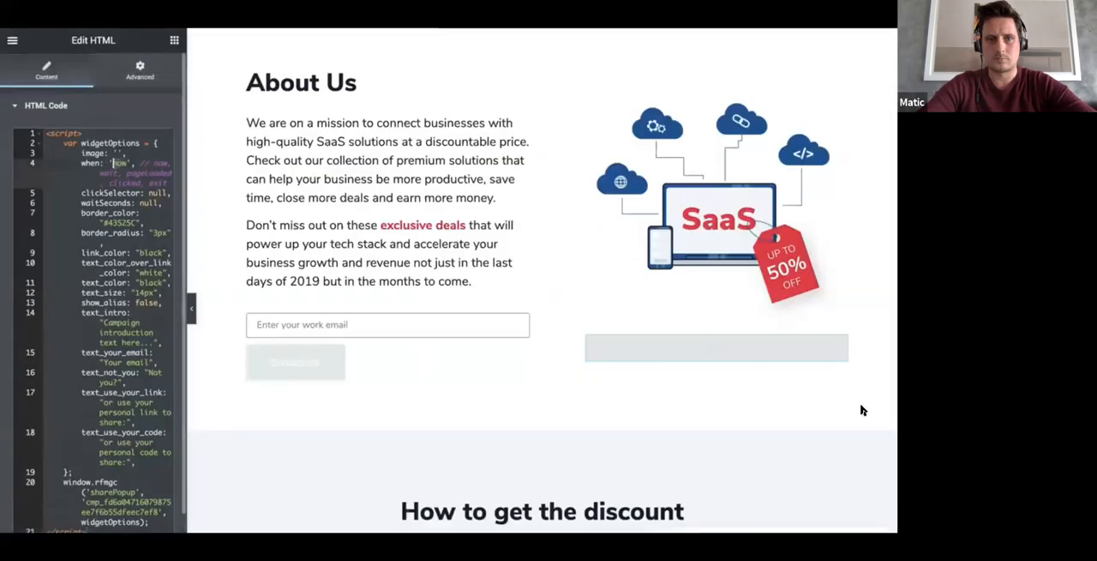
type("wait")
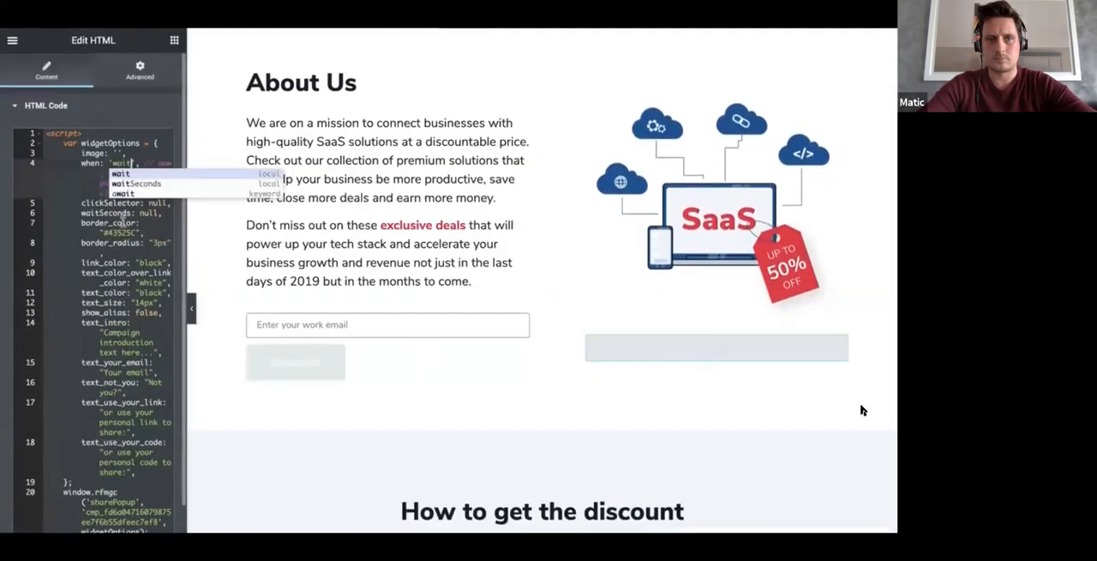
left_click(144, 213)
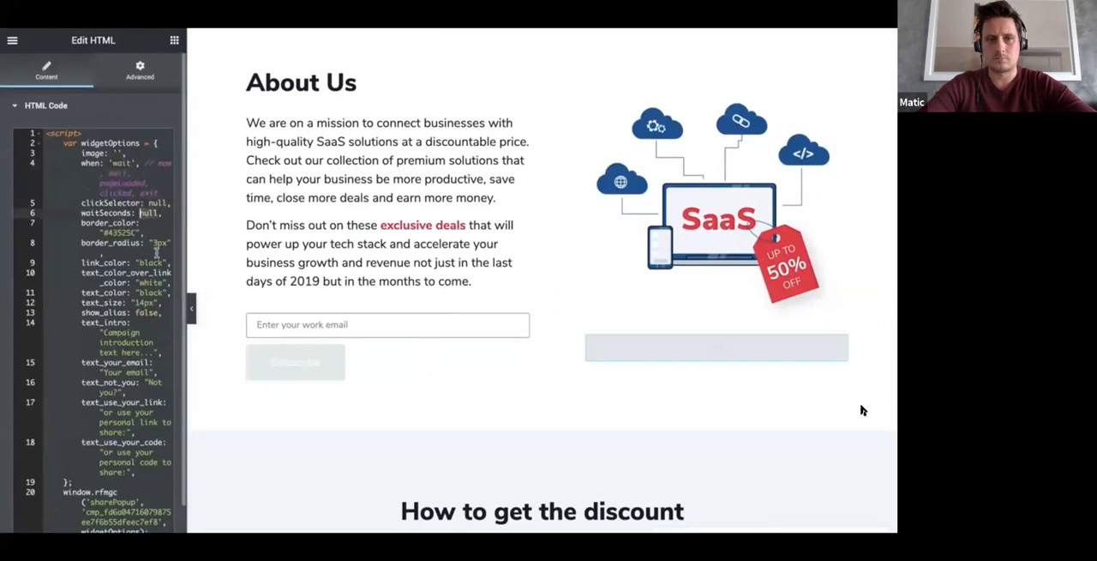
type("3")
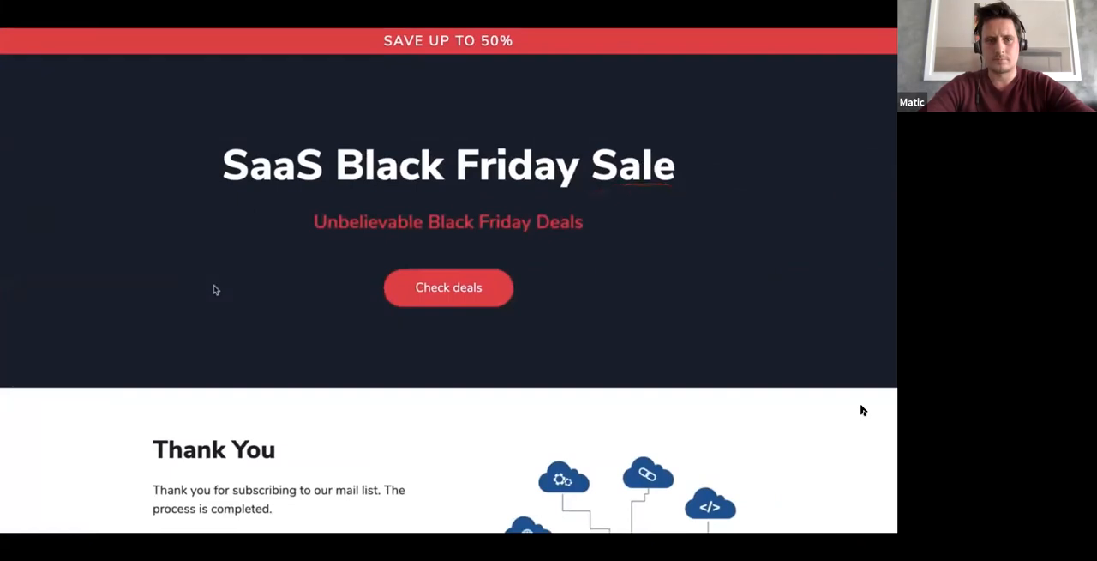
Step: Examine the sharing popup on the live website and clear its prefilled email address with the Not you? option
scroll(707, 334, "down", 3)
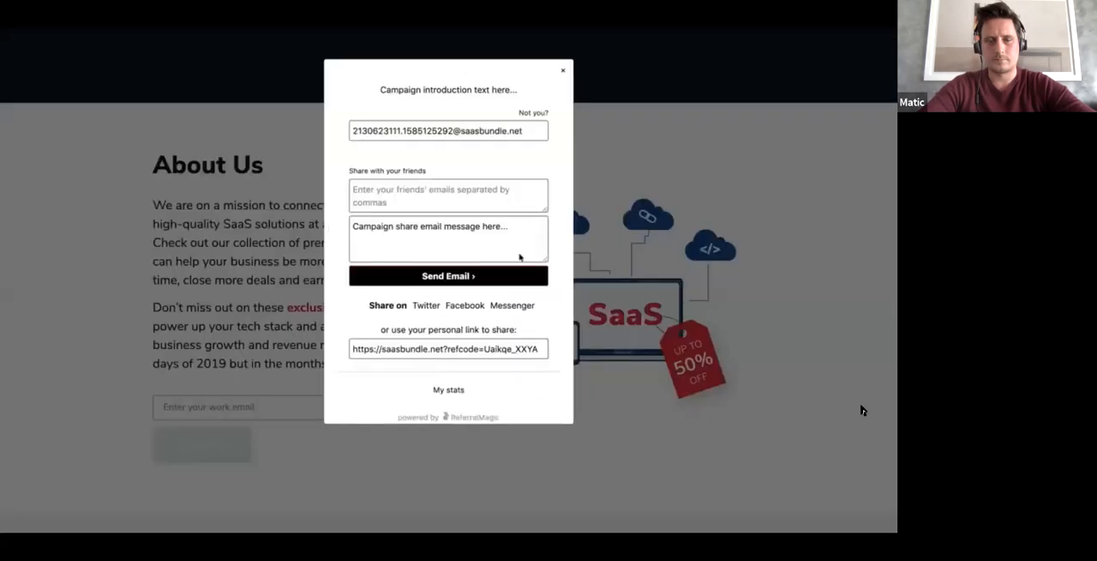
left_click_drag(387, 95, 519, 96)
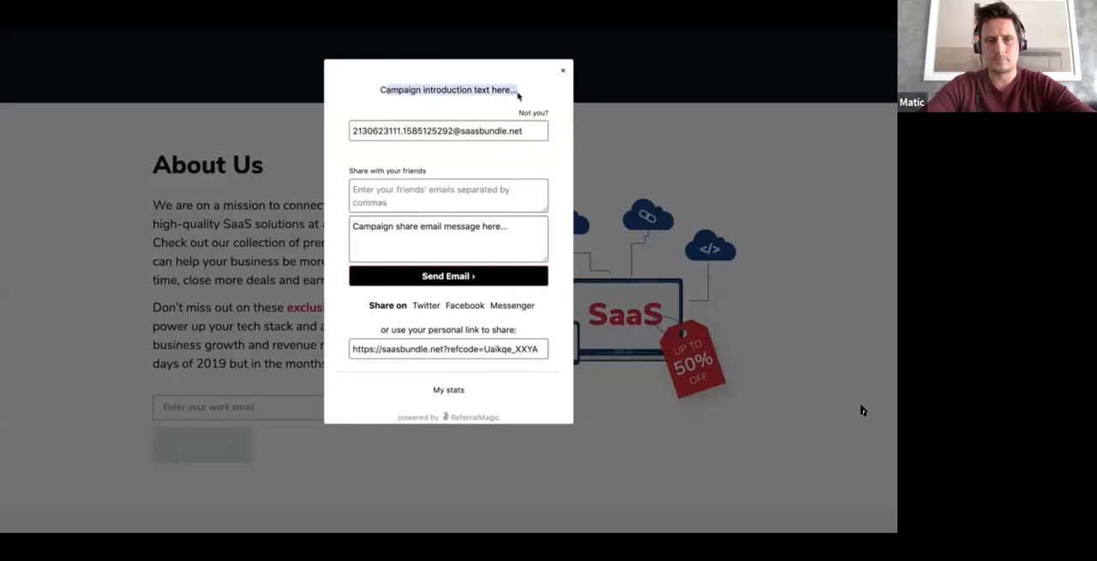
left_click(532, 113)
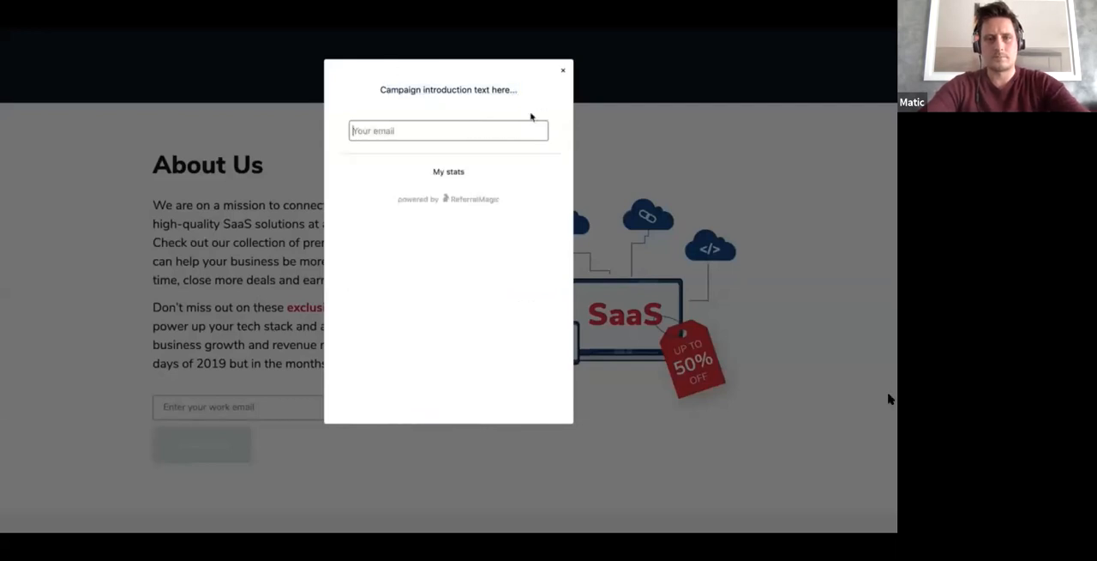
left_click(562, 71)
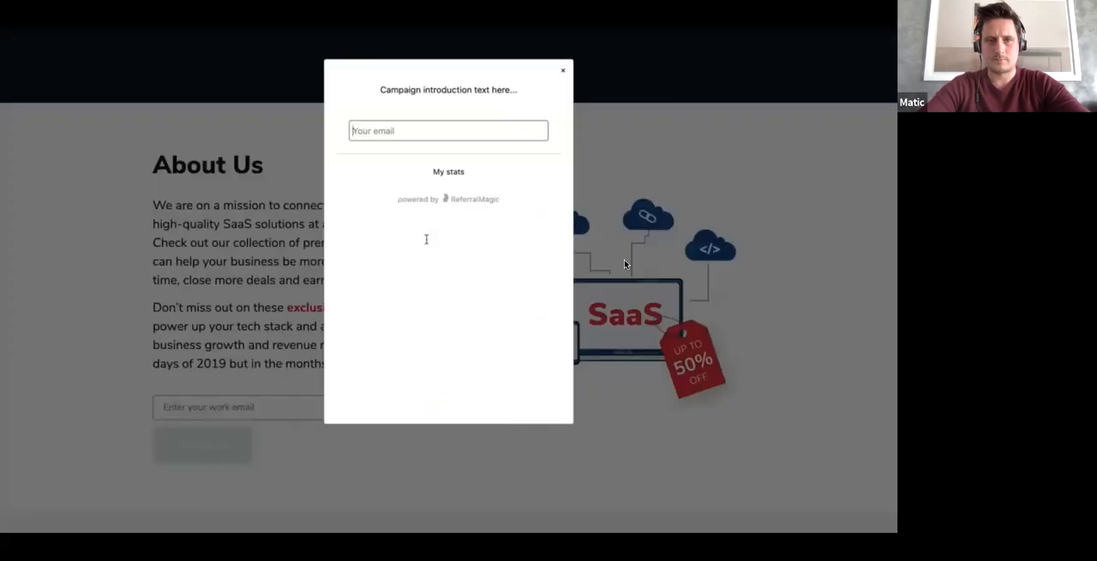
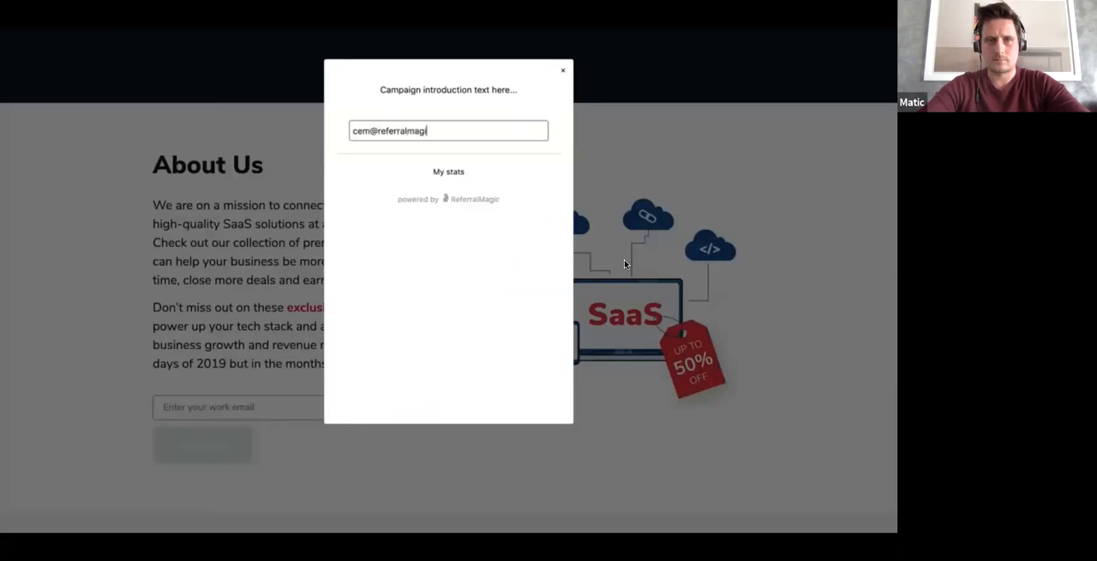
Step: Submit a different email address in the sharing popup and select the personal referral link
key("Return")
left_click(408, 352)
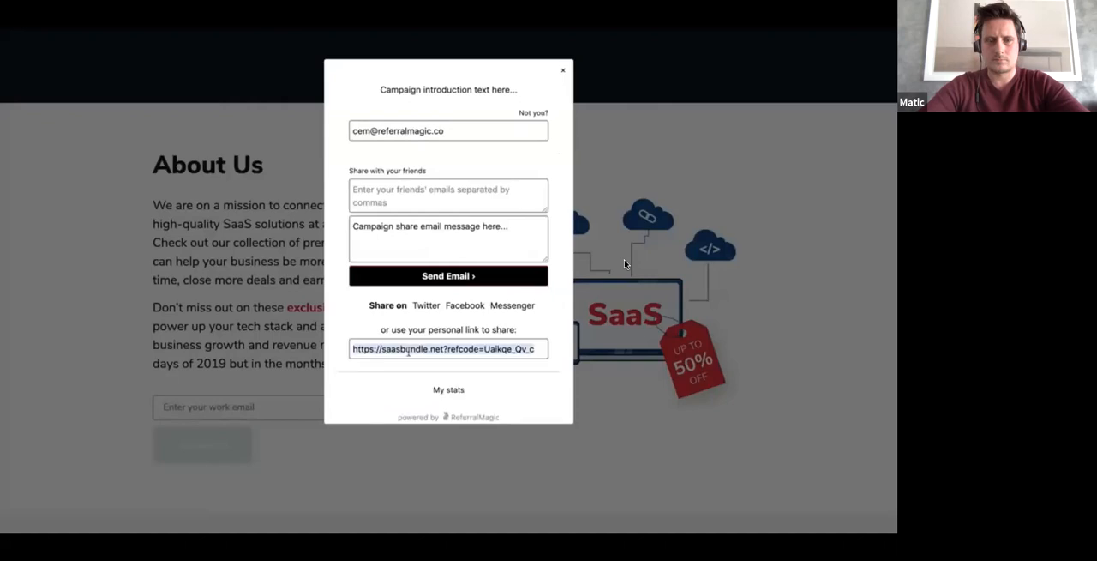
left_click(870, 246)
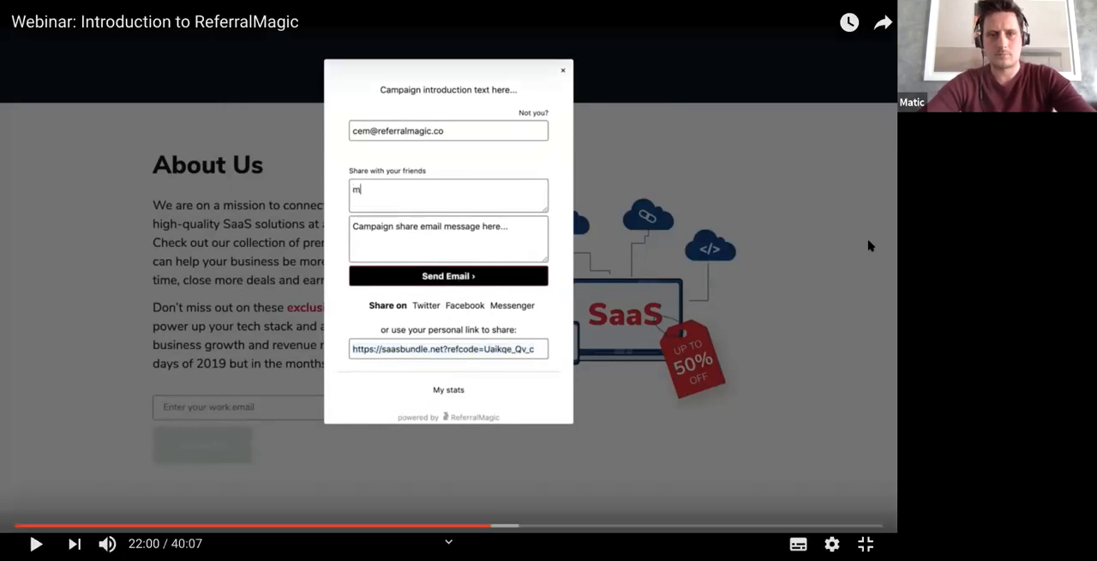
double_click(870, 246)
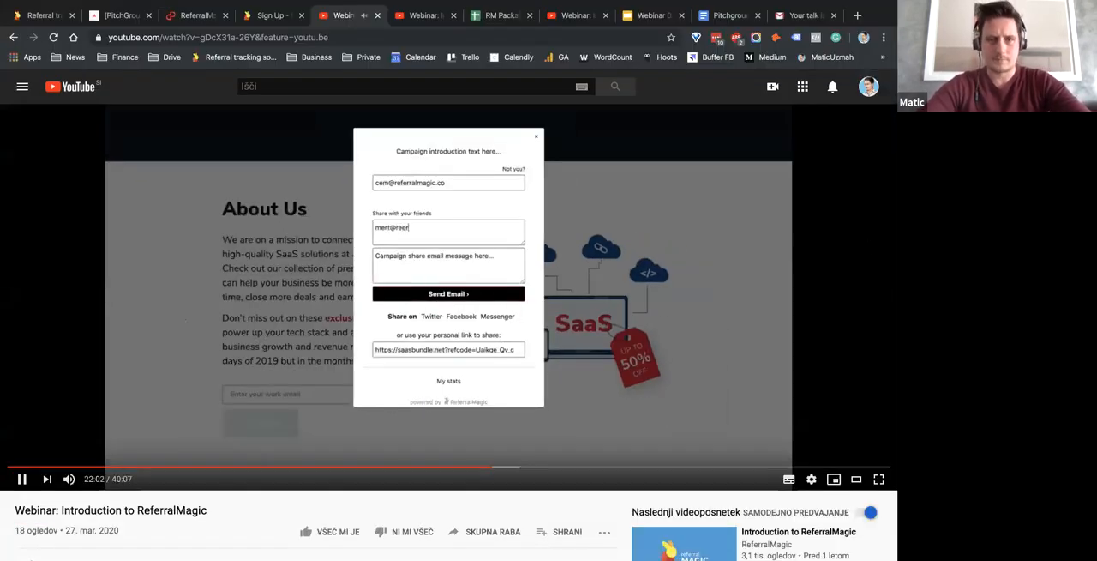
double_click(868, 246)
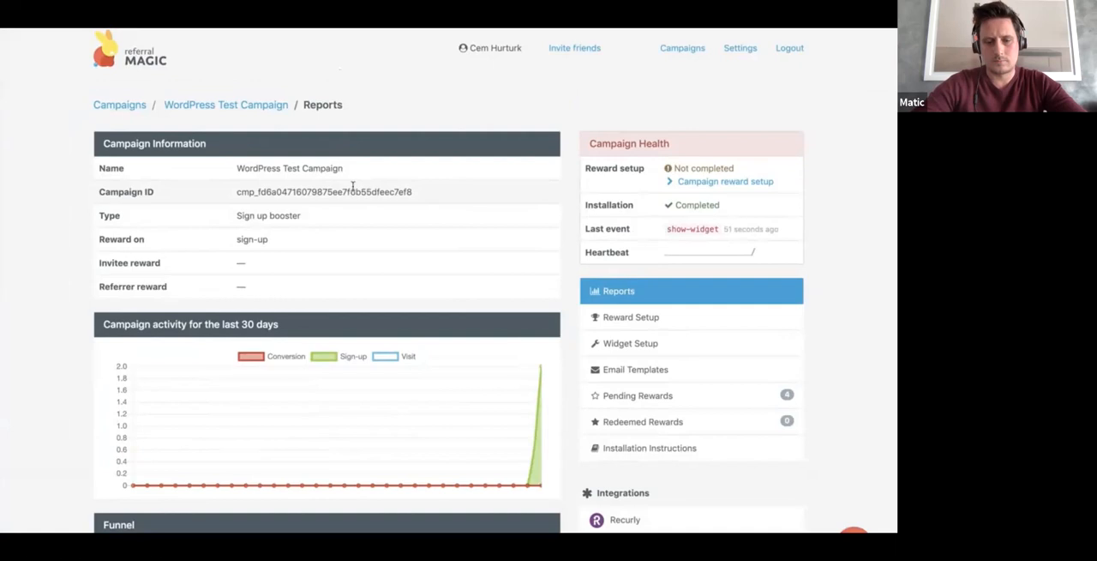
Step: Review the WordPress Test Campaign's information, health, 30-day activity and funnel in its reports
scroll(354, 187, "down", 2)
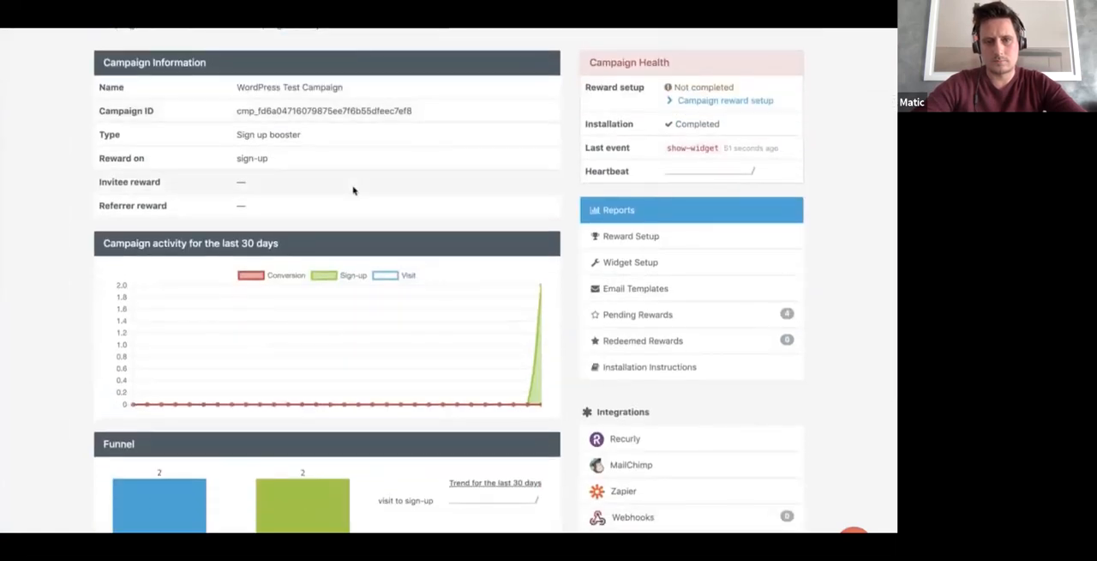
key("Right")
mouse_move(792, 382)
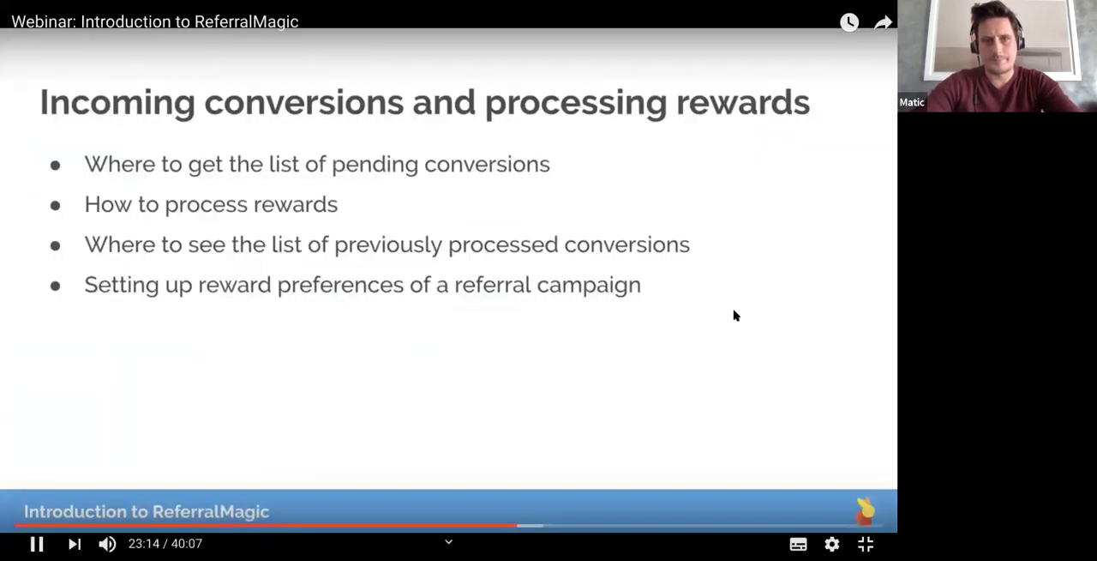
key("Escape")
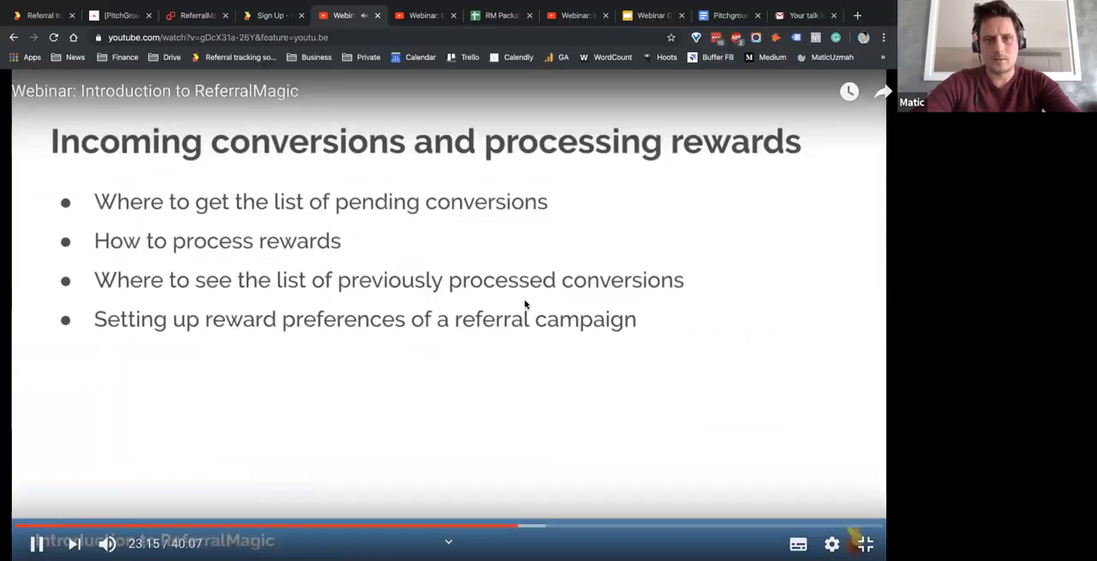
left_click(520, 283)
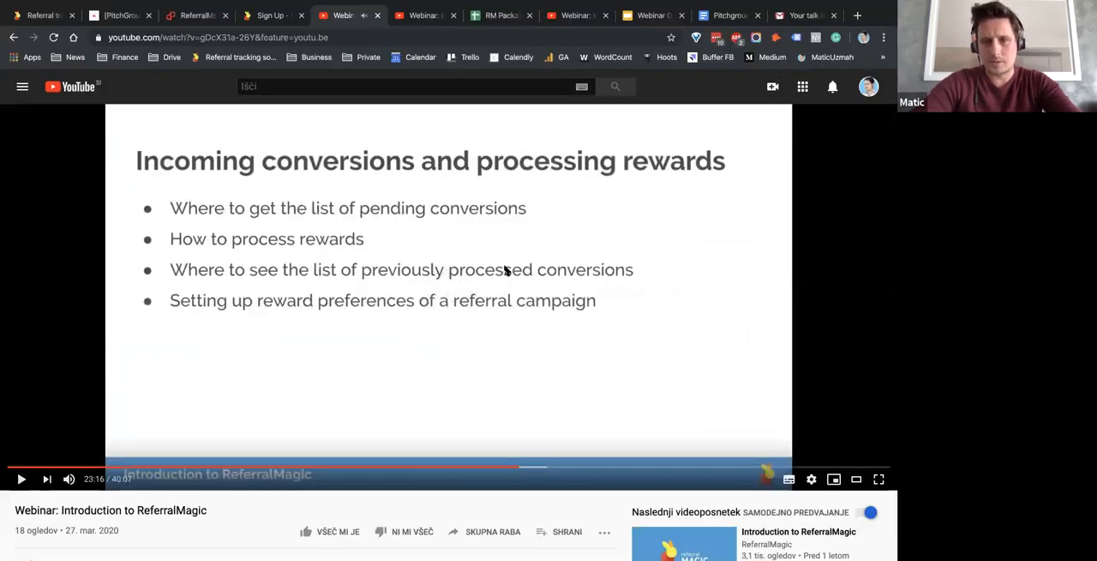